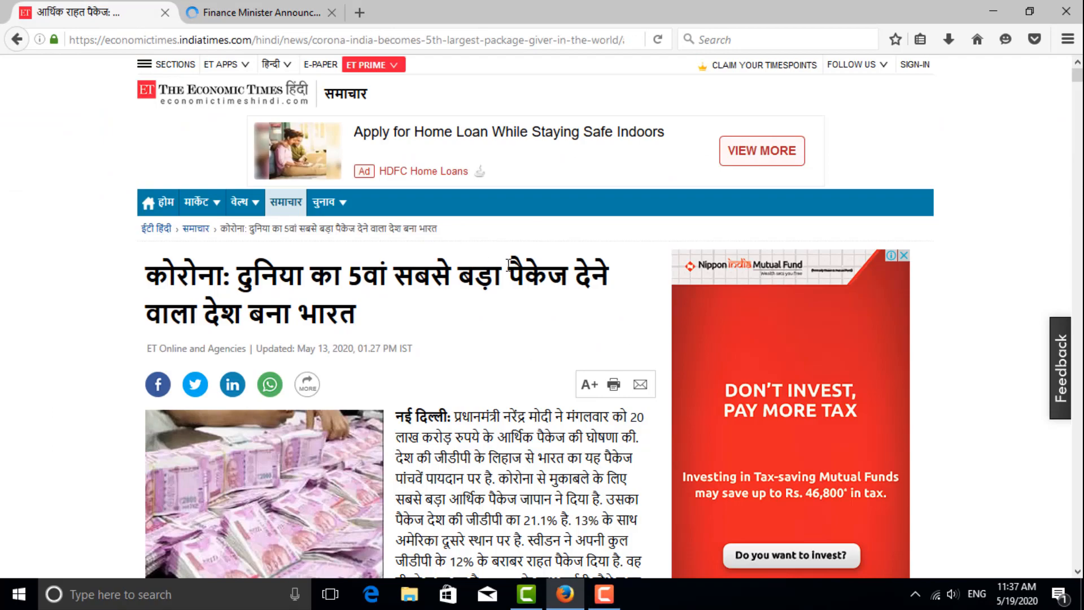
Search Google for 'MSME' and open the official msme.gov.in ministry site
scroll(395, 316, "down", 6)
scroll(513, 276, "up", 4)
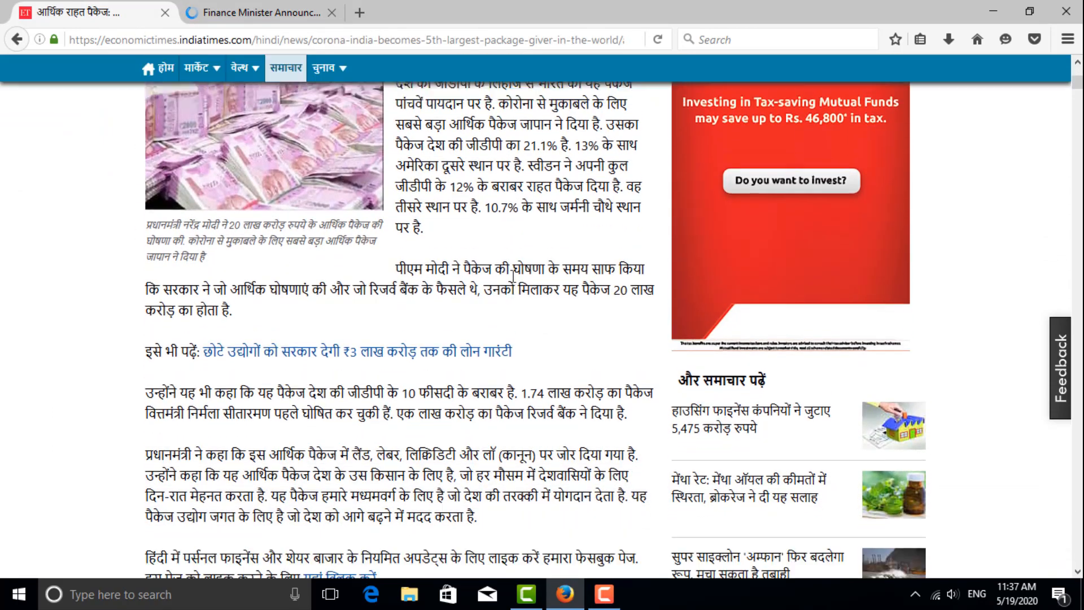
scroll(513, 276, "down", 10)
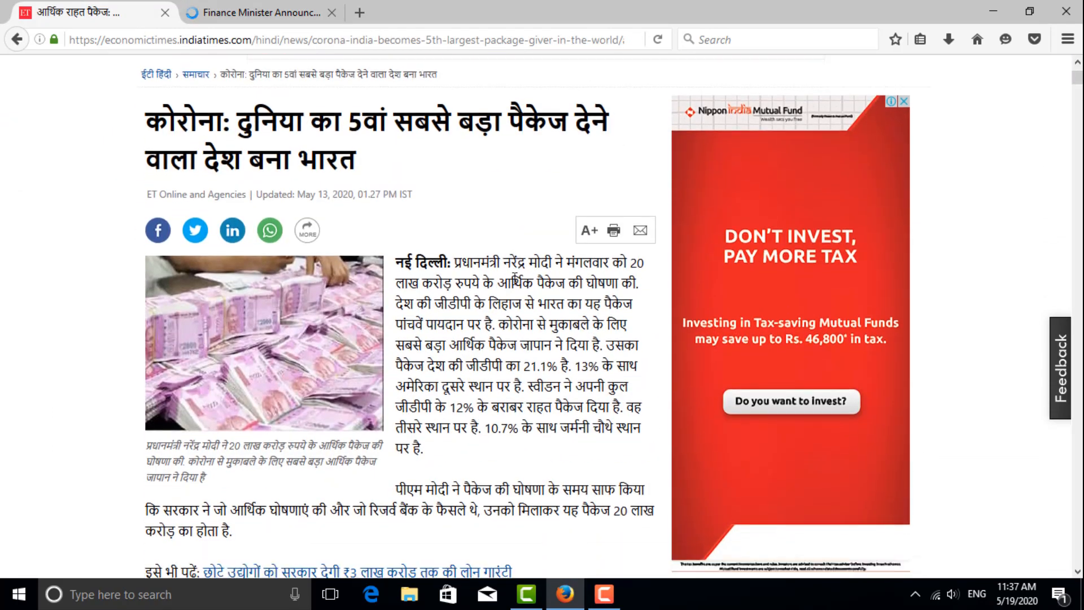
scroll(514, 279, "up", 10)
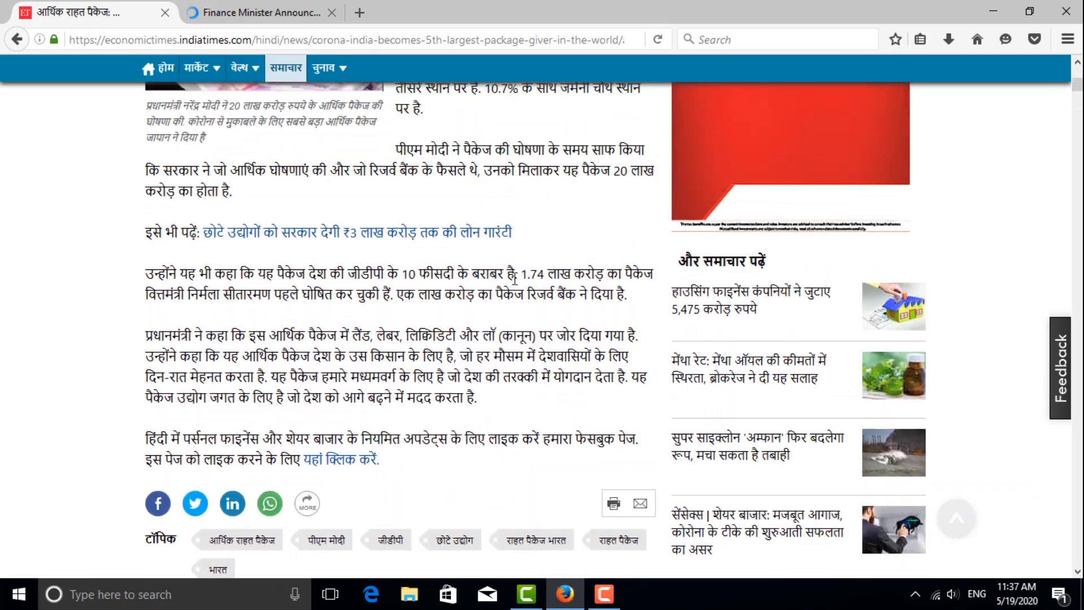
scroll(514, 277, "up", 3)
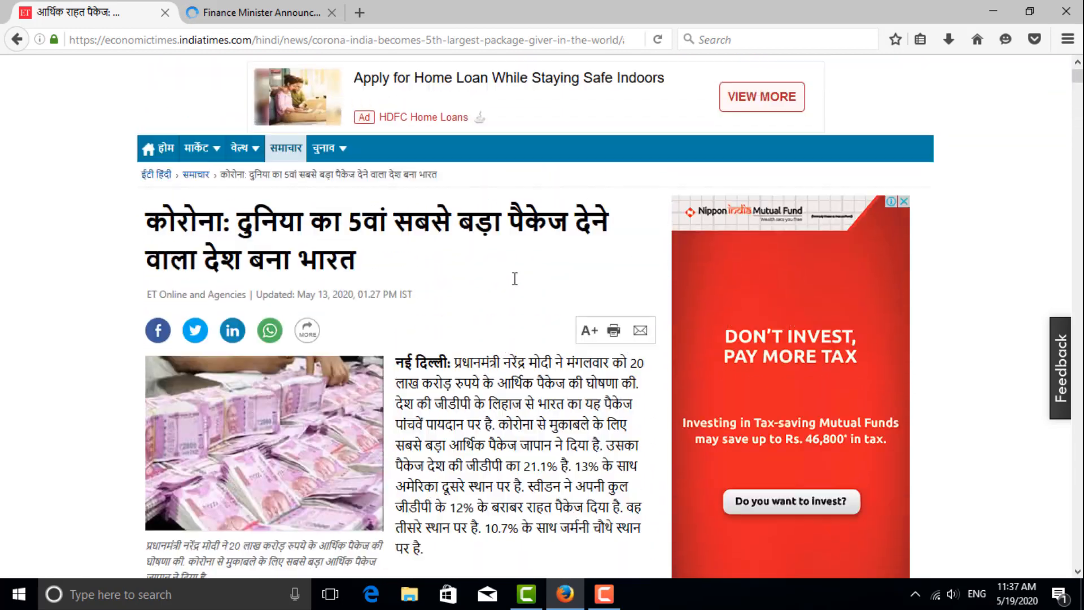
scroll(515, 281, "down", 2)
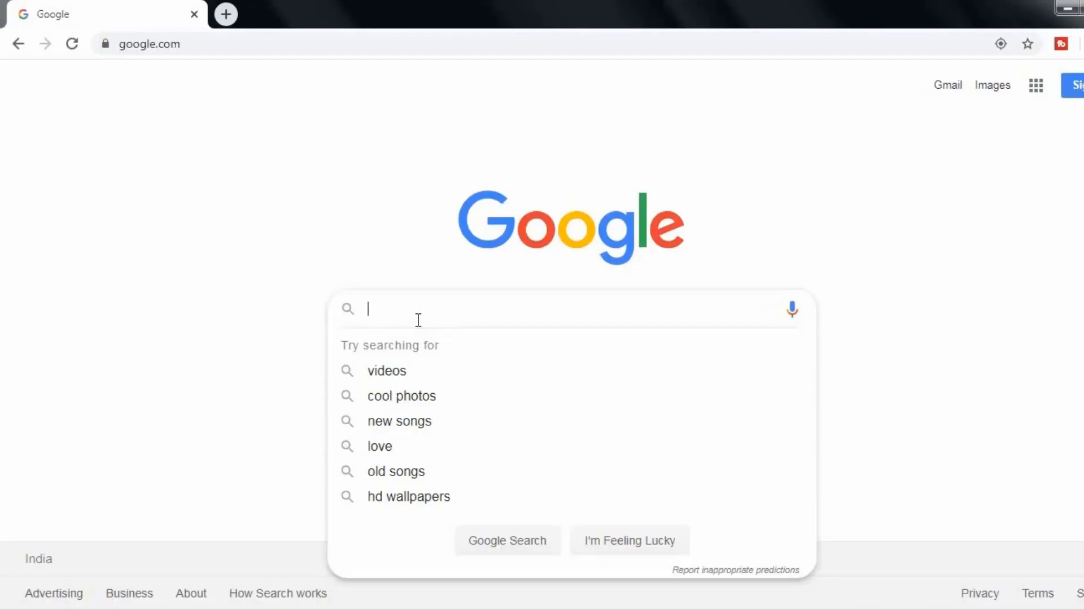
type("MSME")
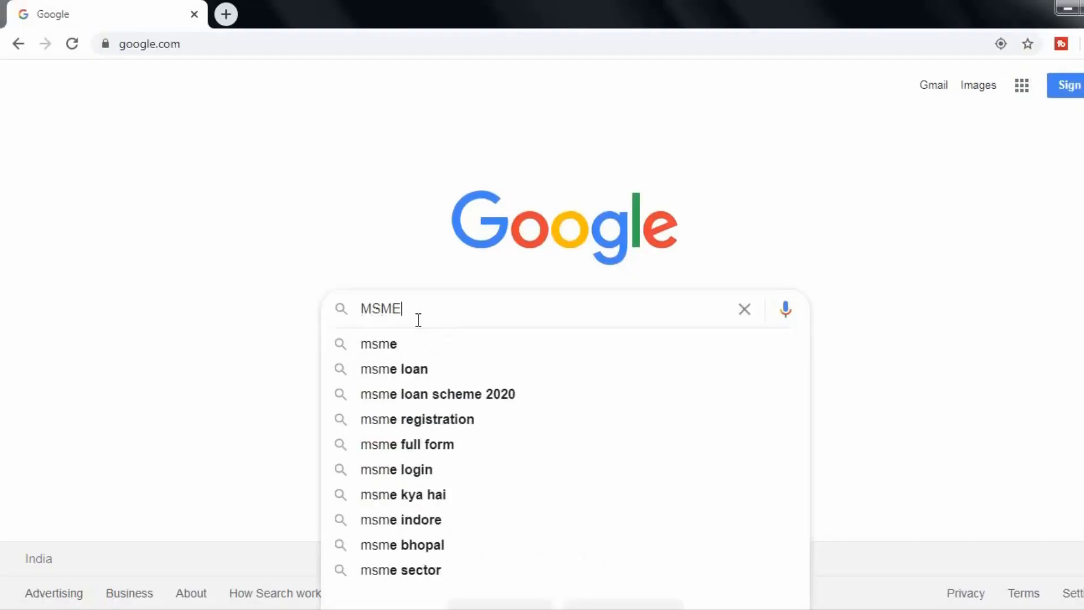
key("Return")
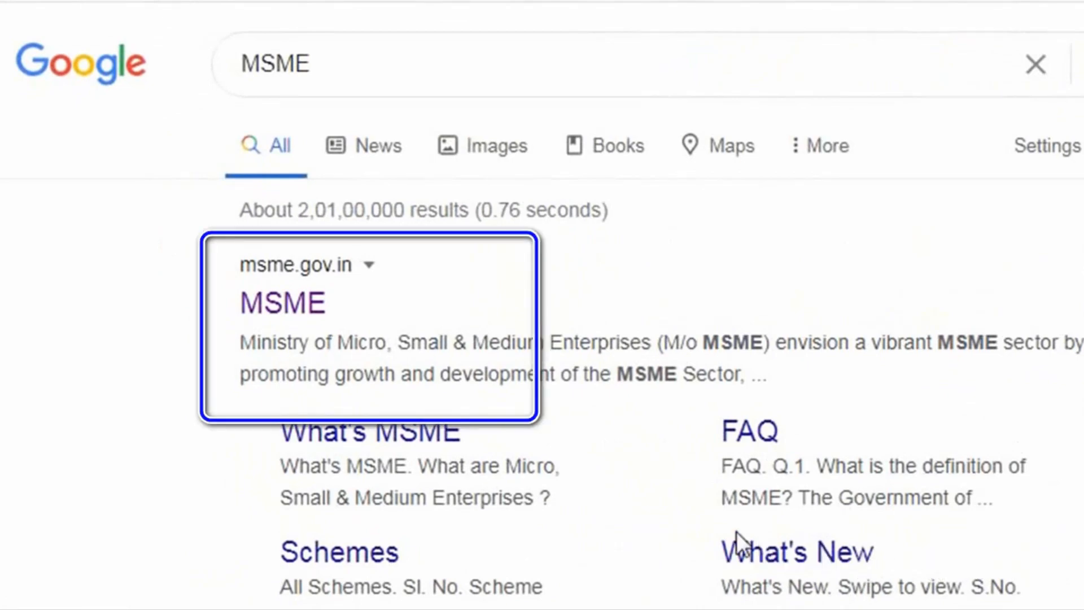
left_click(285, 307)
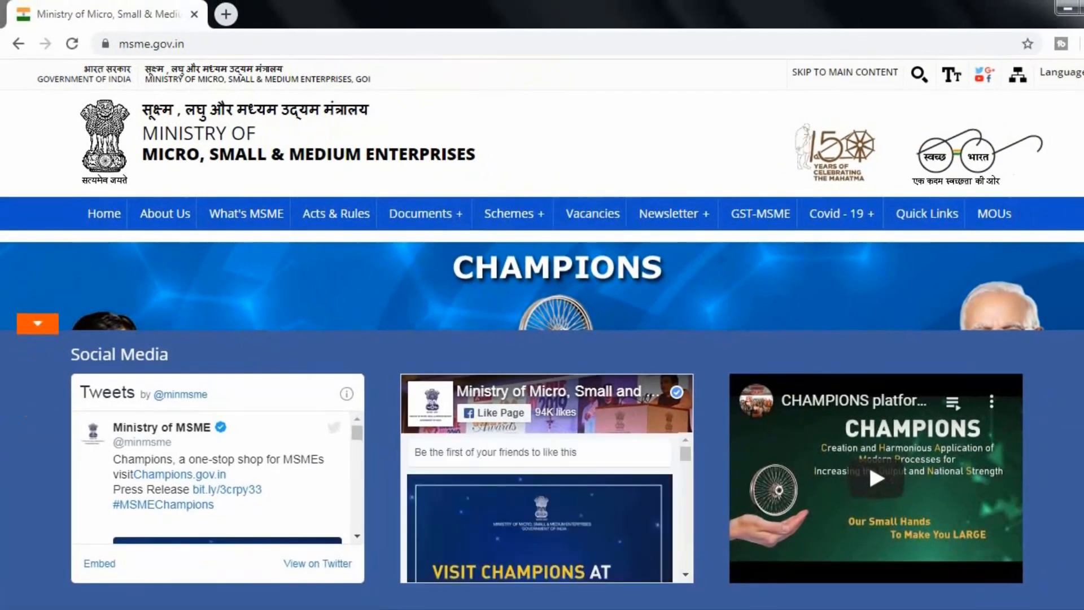
Follow the 'Udyog Aadhaar (Online Registration for MSME)' tile to the registration portal
scroll(541, 271, "down", 2)
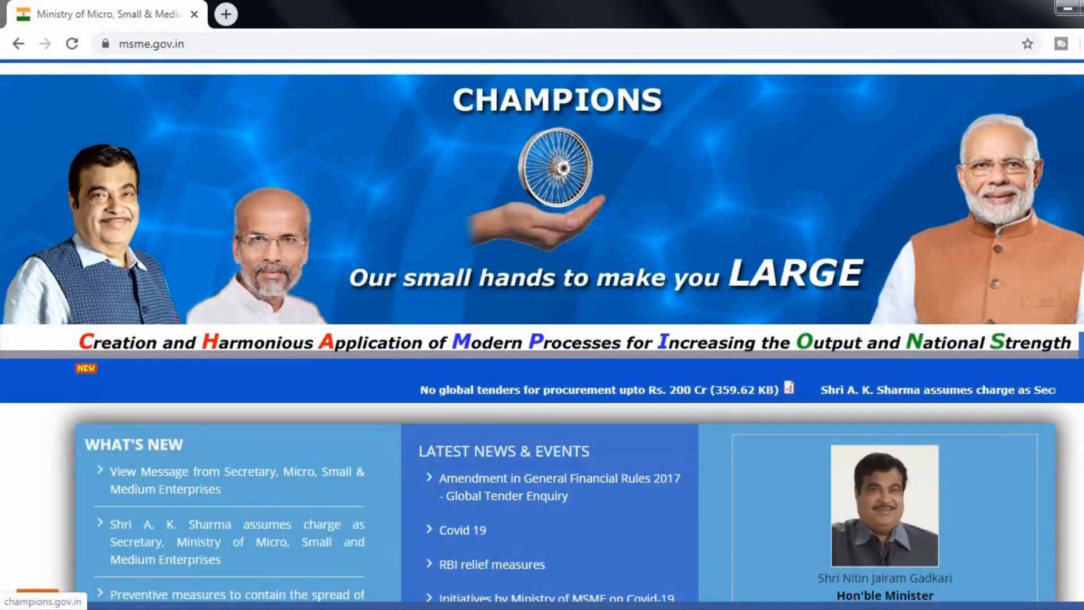
scroll(948, 203, "down", 8)
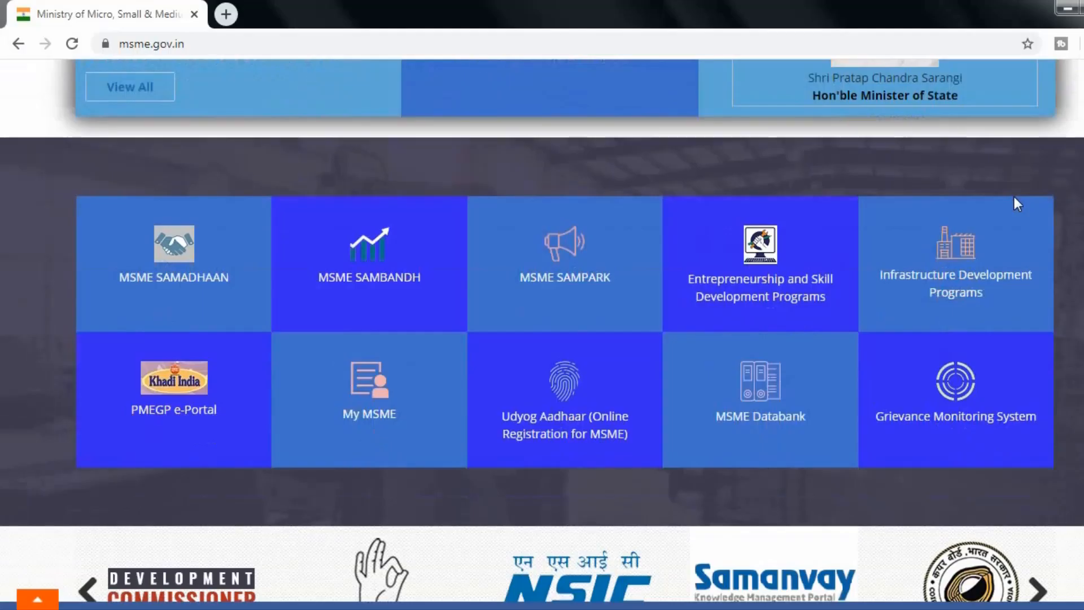
scroll(1014, 204, "down", 2)
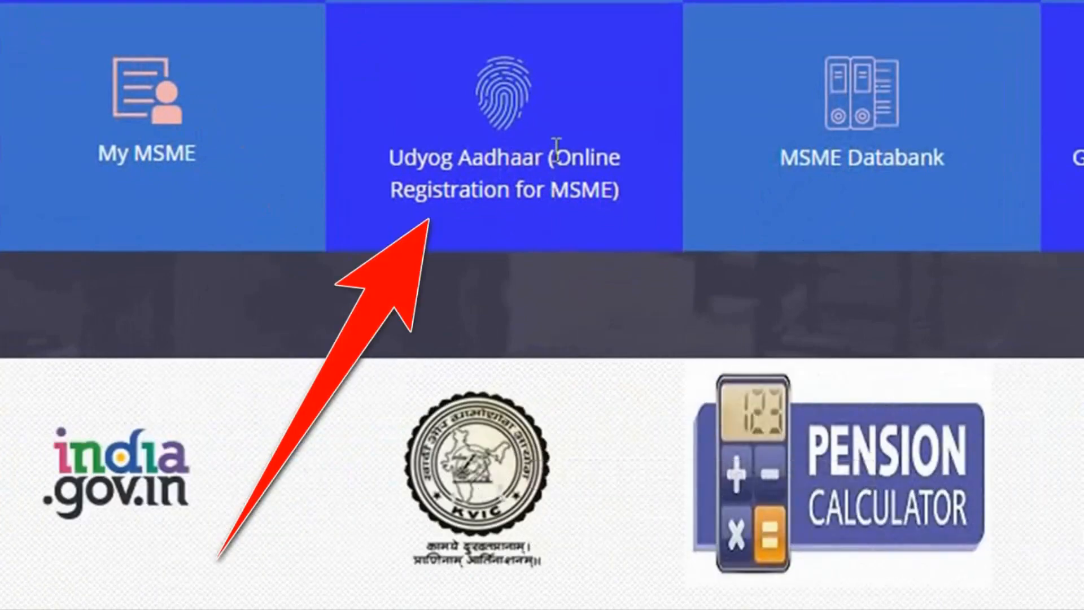
left_click(501, 131)
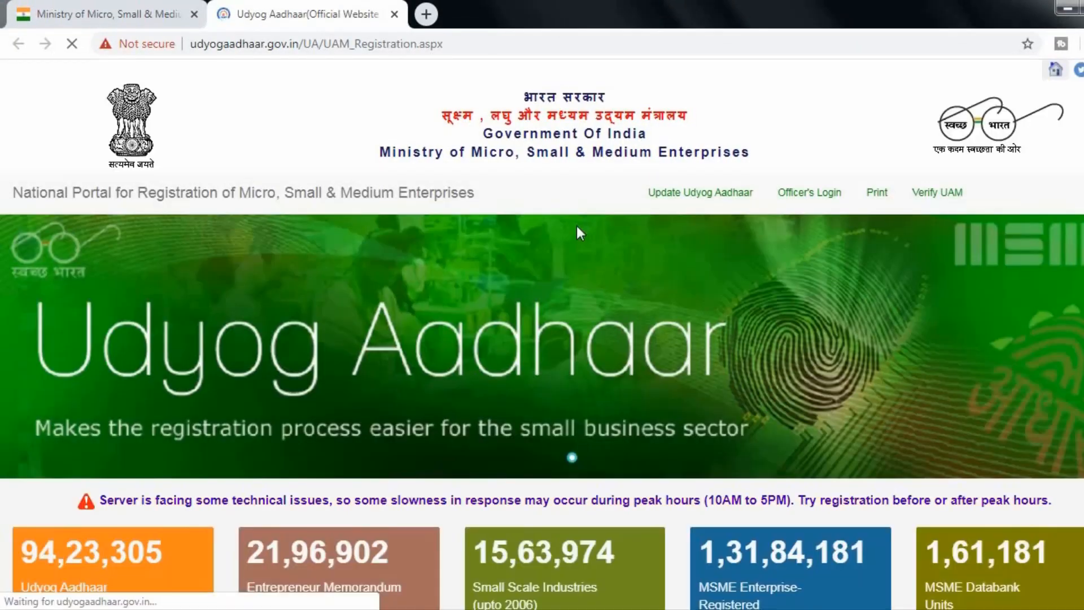
Enter the applicant's Aadhaar number and name as on the card, then request the OTP
scroll(743, 300, "down", 4)
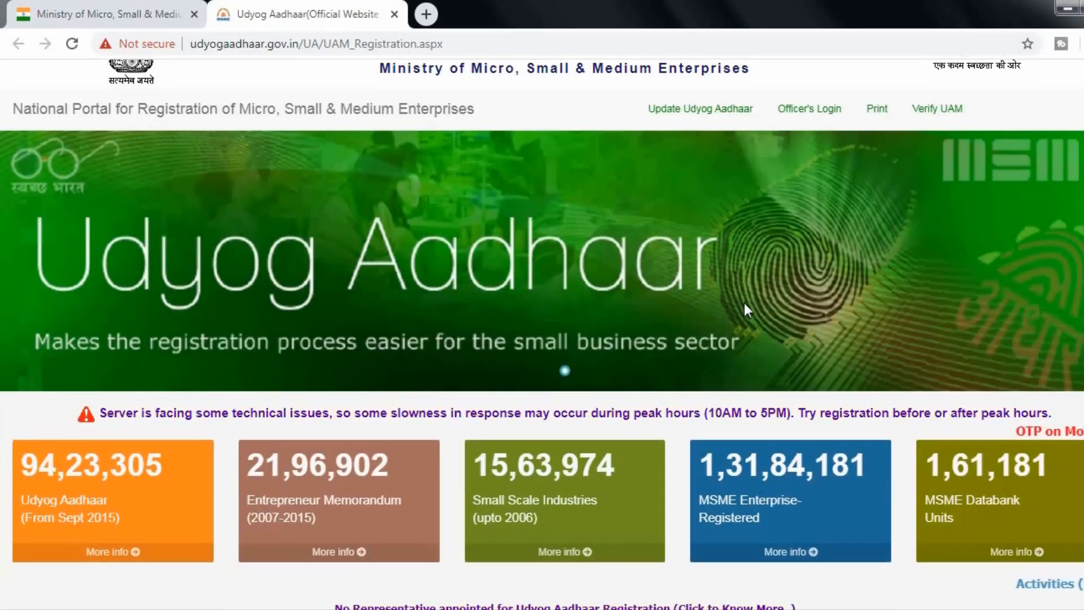
scroll(744, 303, "down", 4)
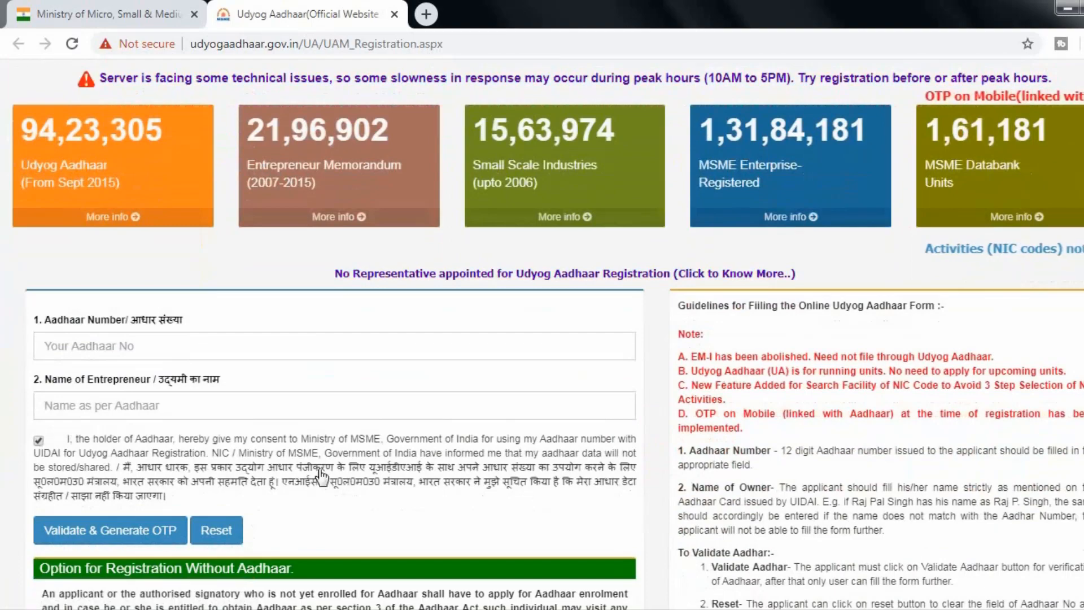
left_click(168, 348)
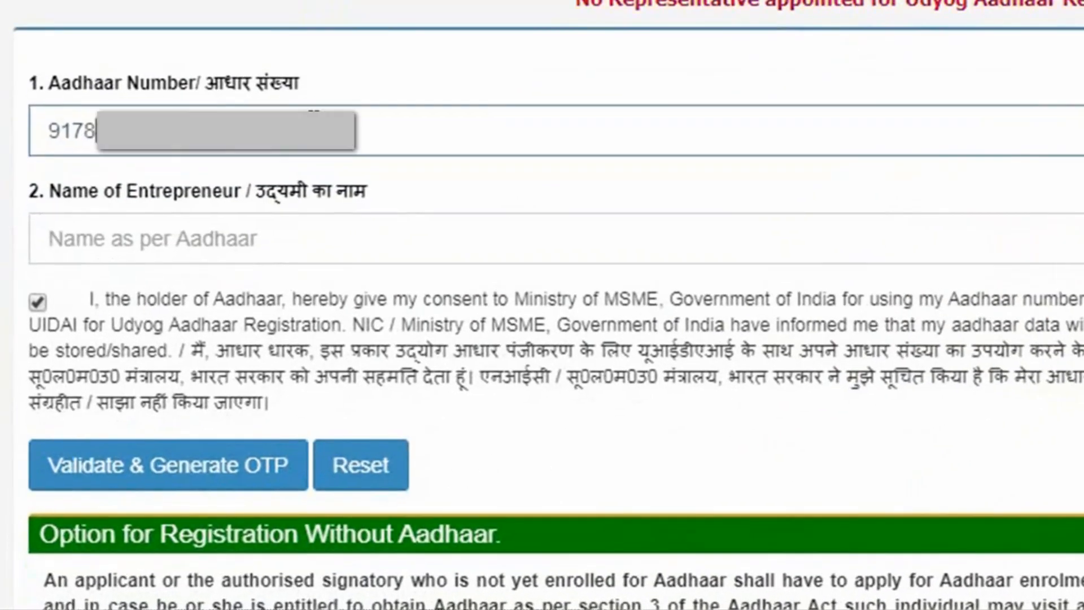
left_click(258, 238)
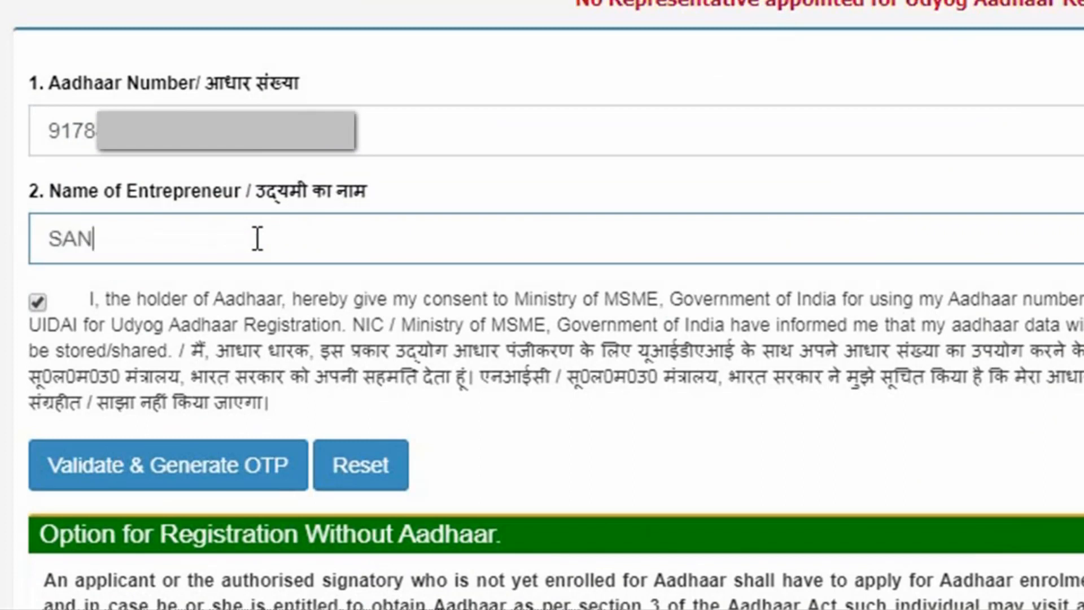
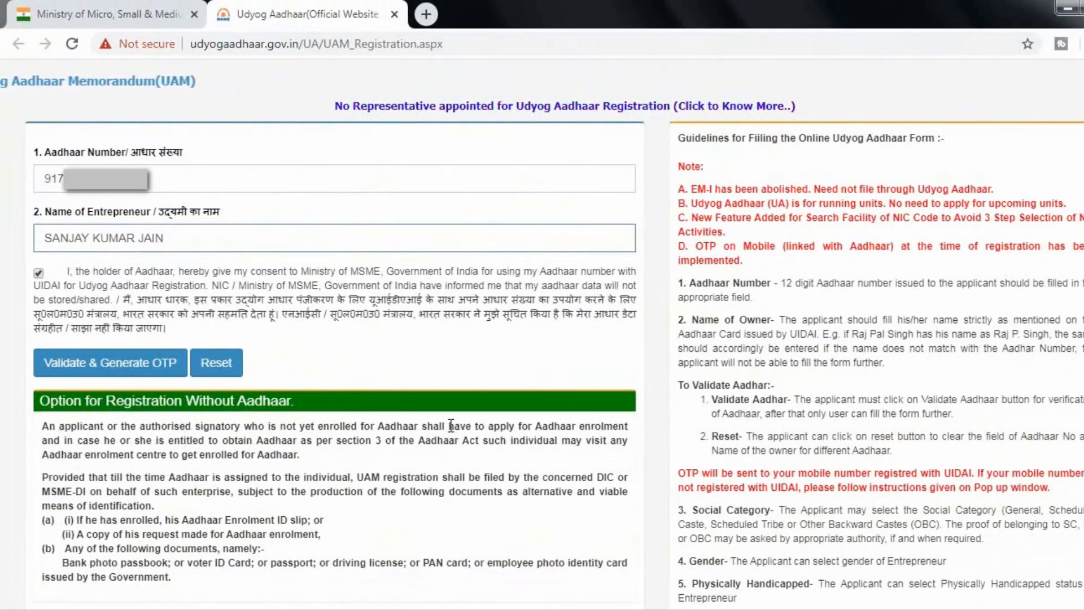
left_click(133, 362)
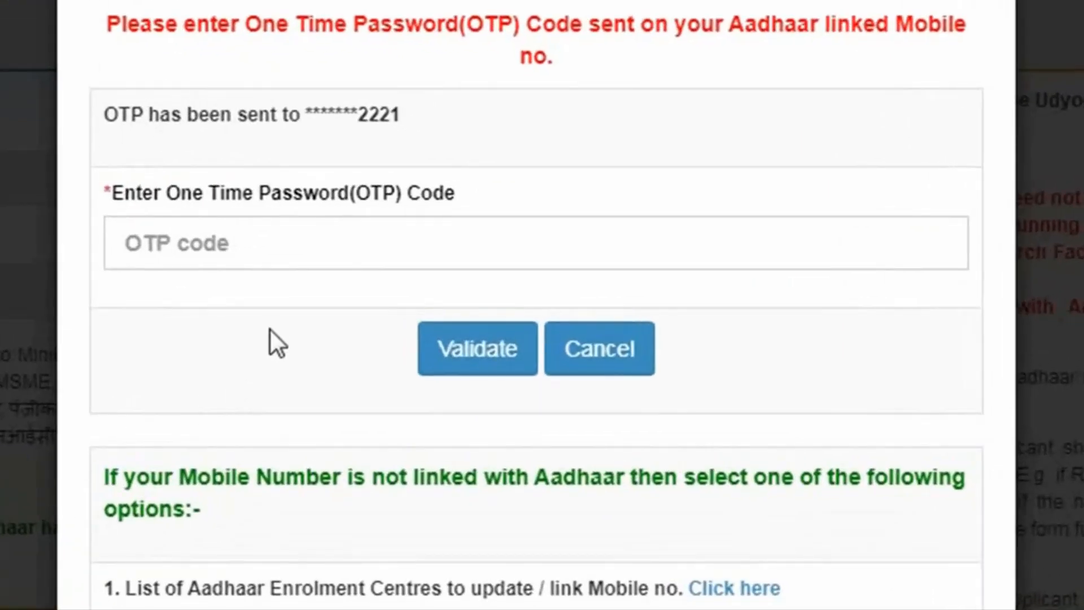
Enter the received six-digit OTP code in the dialog and validate it
left_click(225, 245)
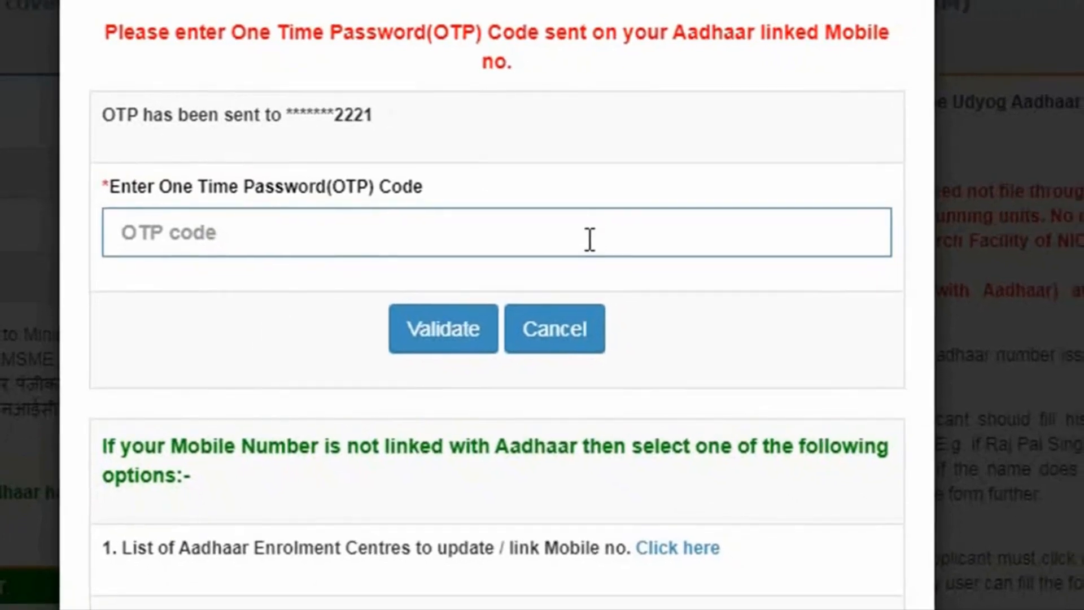
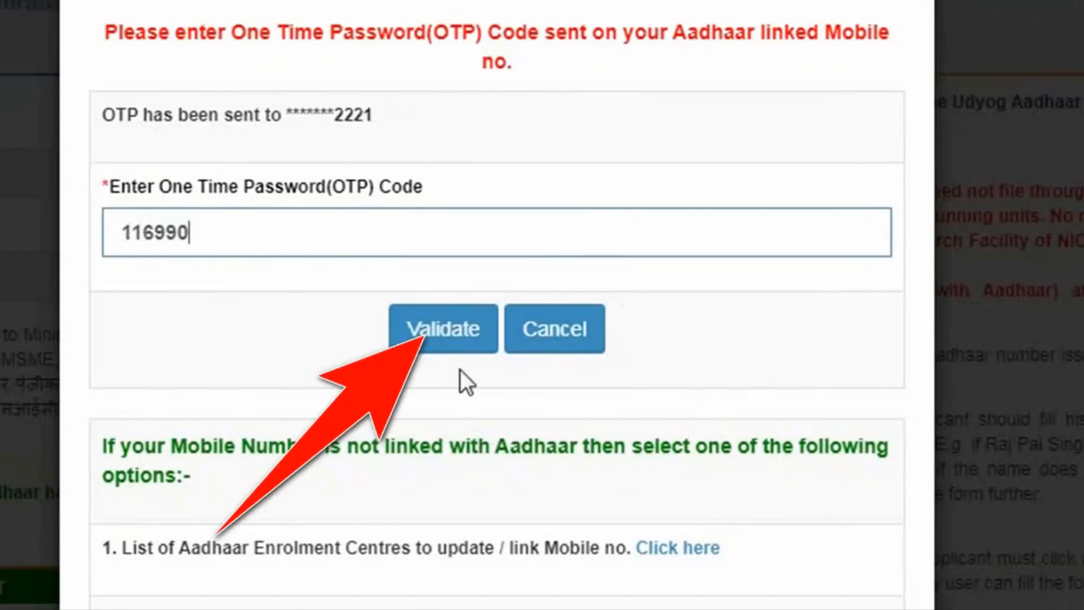
left_click(450, 334)
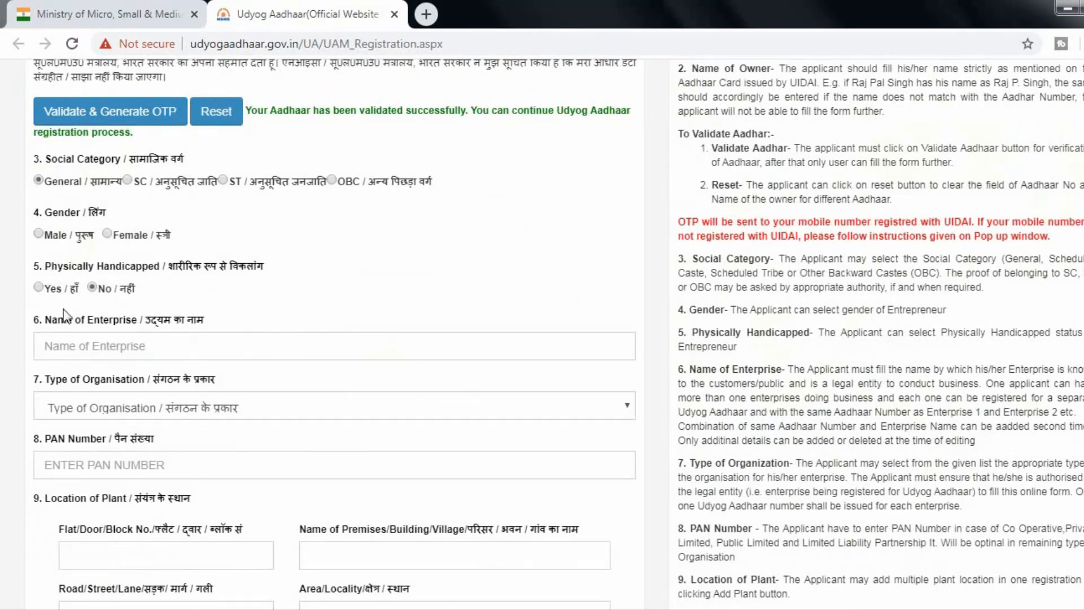
Set gender to Male and enter enterprise name 'Ajay Graphics and Screen Printer'
left_click(39, 234)
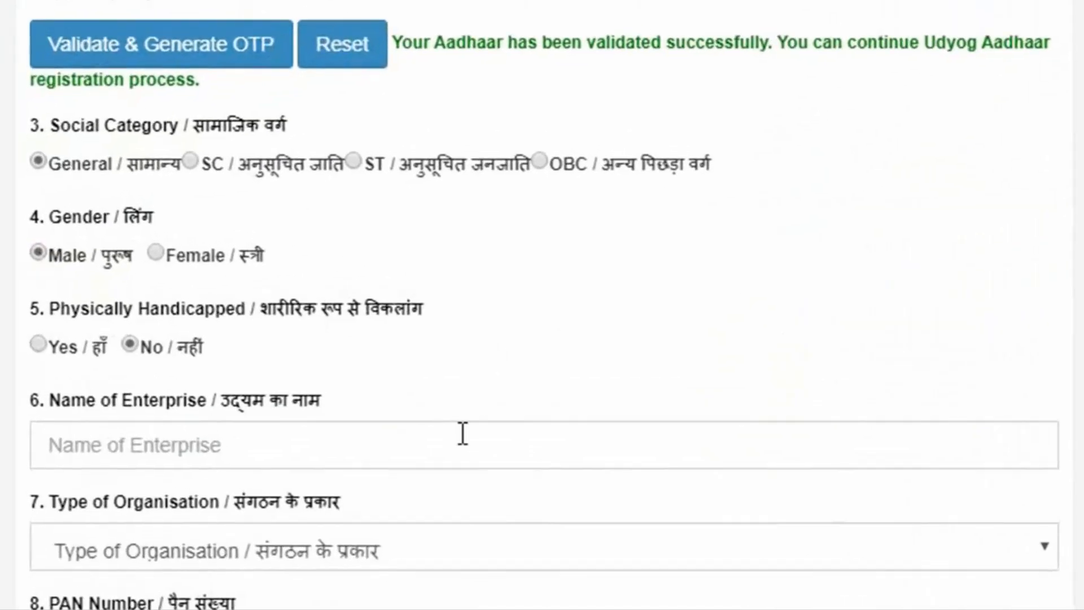
left_click(314, 447)
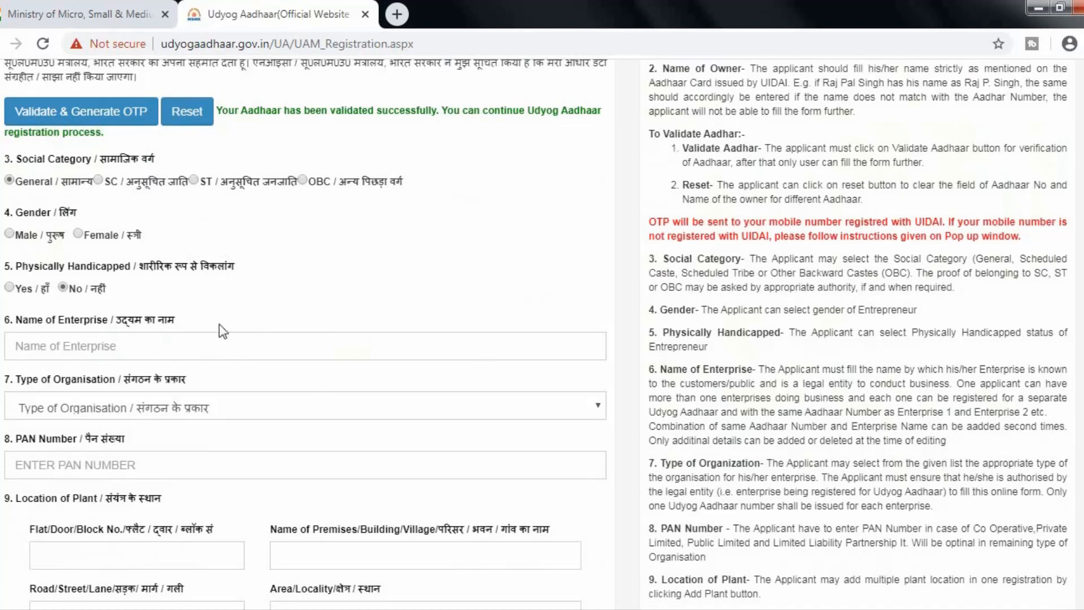
left_click(9, 233)
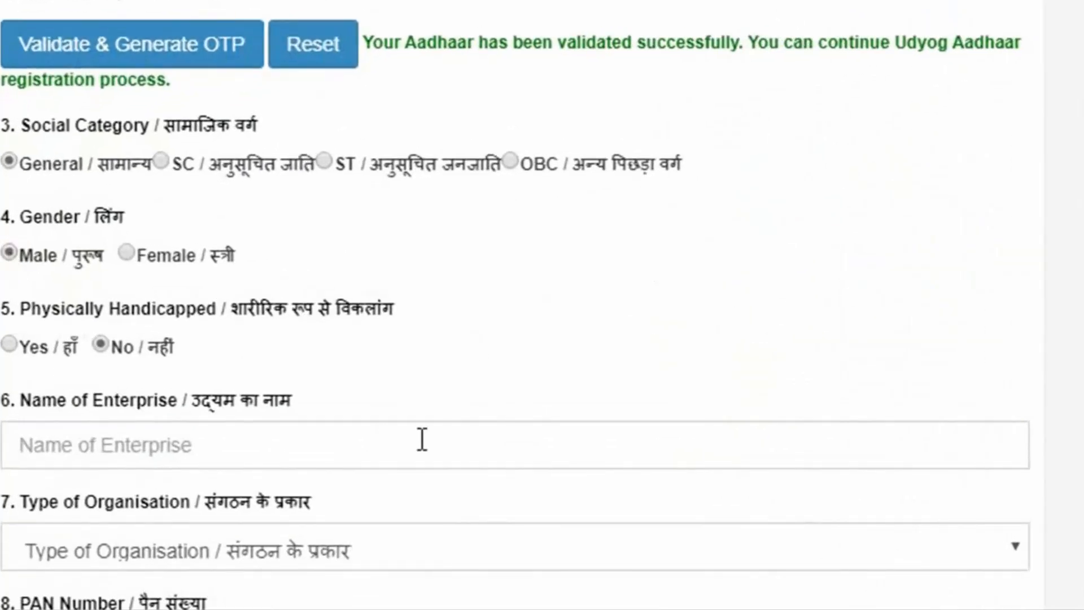
left_click(286, 448)
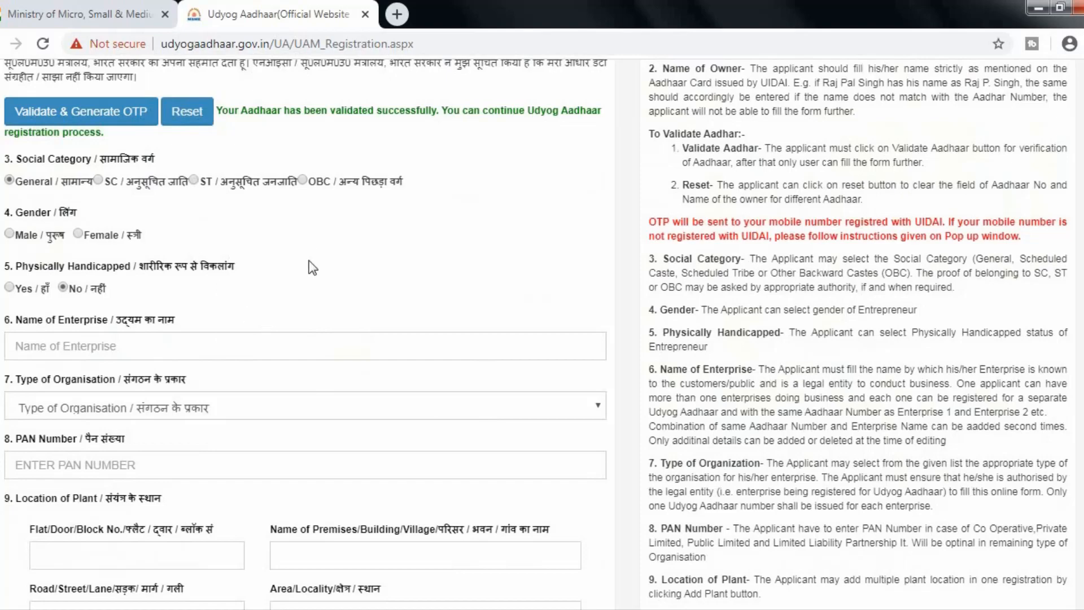
left_click(9, 235)
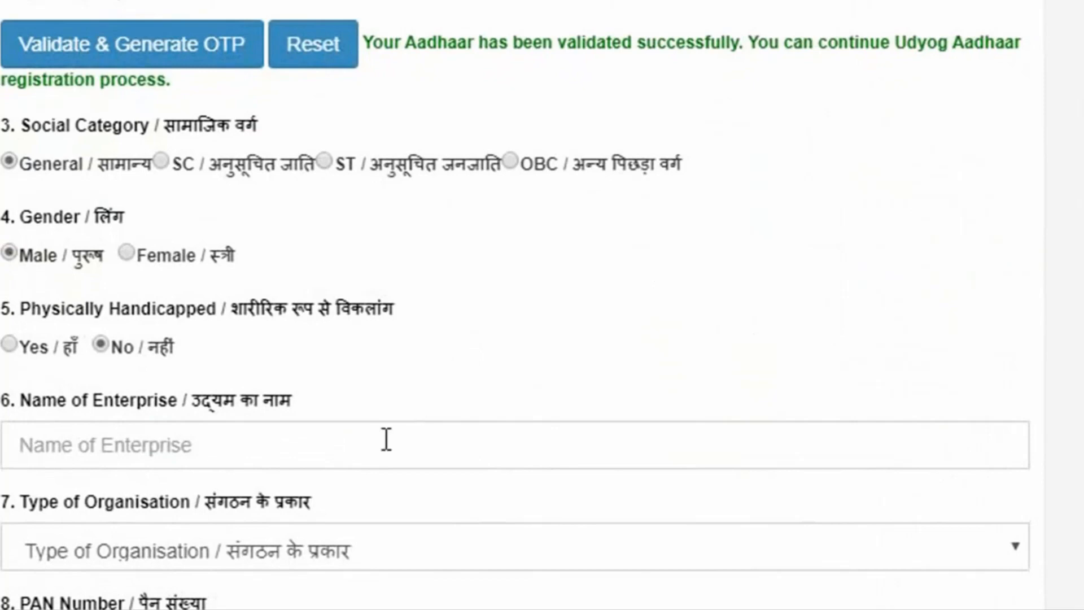
left_click(286, 447)
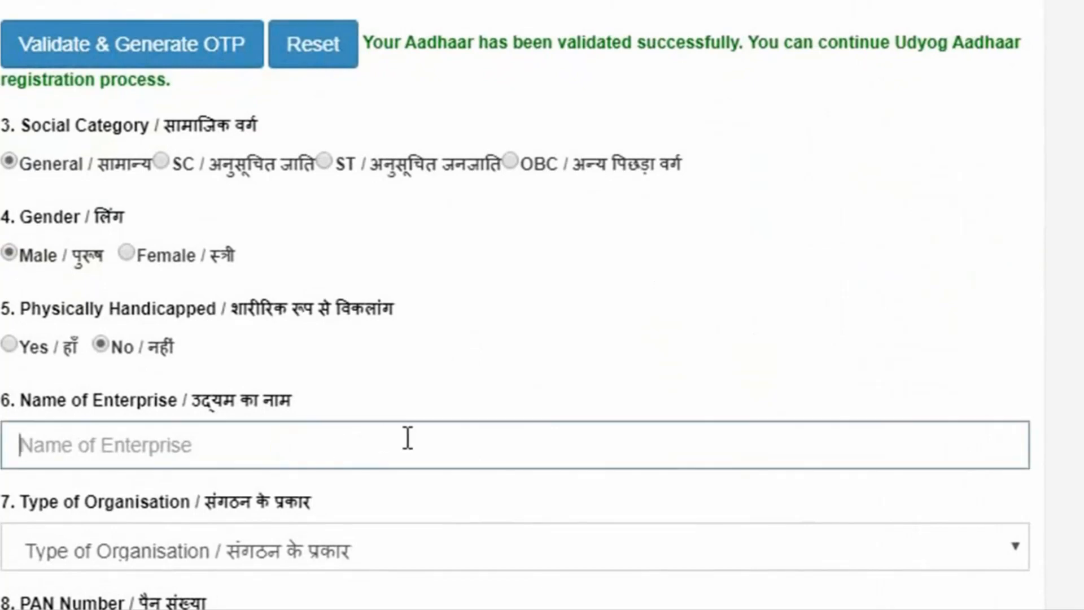
type("Ajay ")
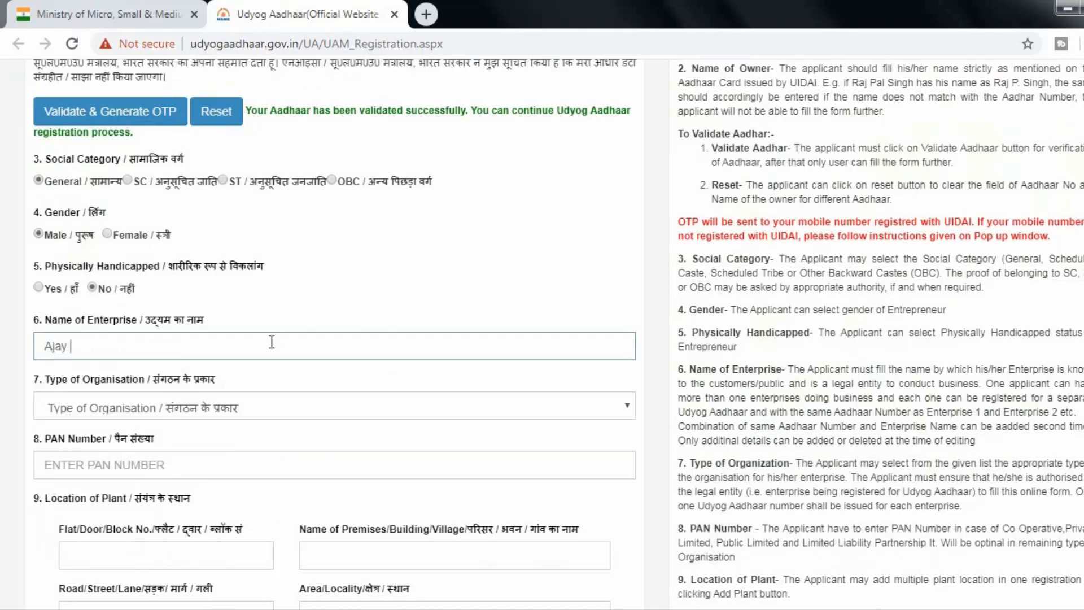
type("Graphic")
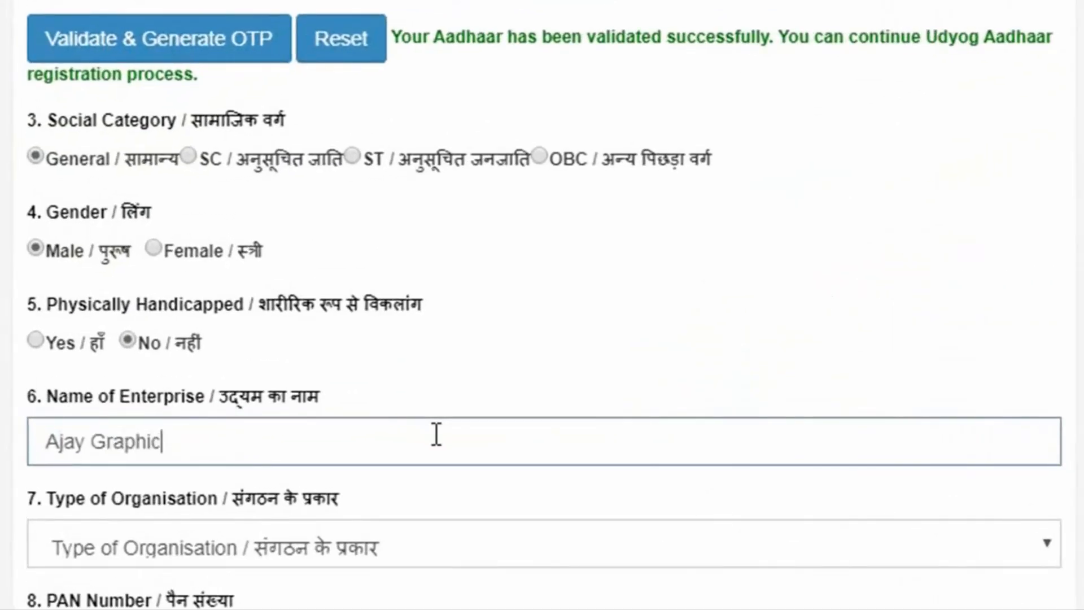
type("s and S")
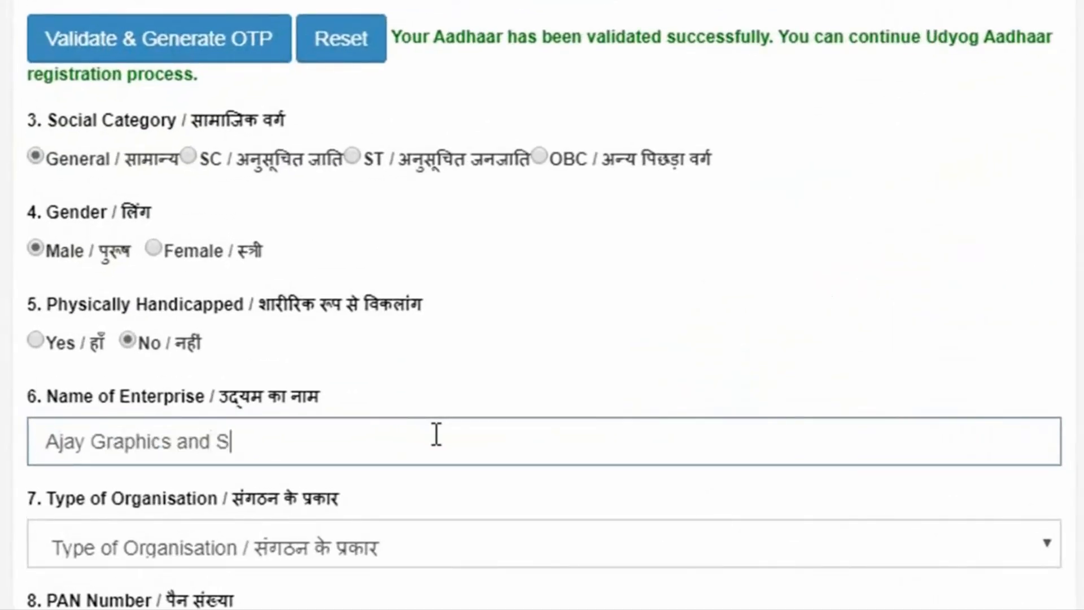
type("creen P")
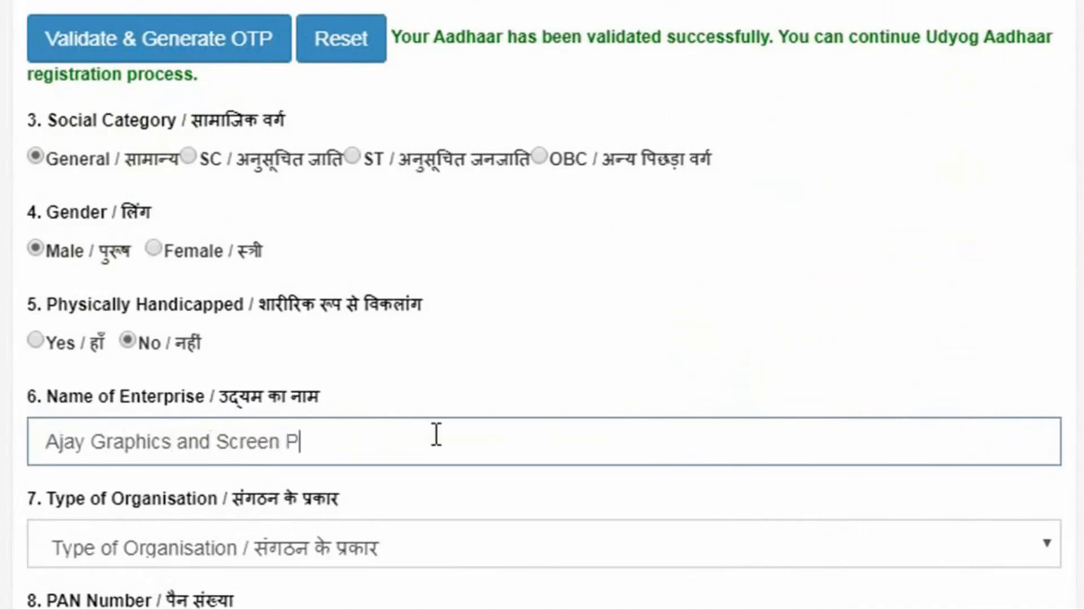
type("rinters")
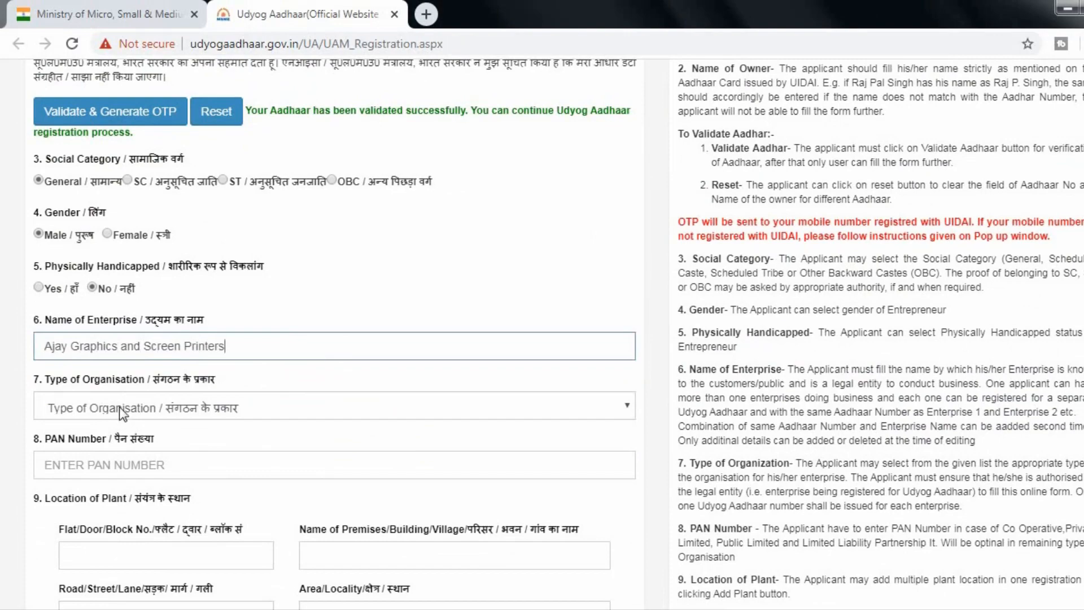
Choose Proprietary as the organisation type and start entering the PAN number
left_click(193, 412)
left_click(195, 415)
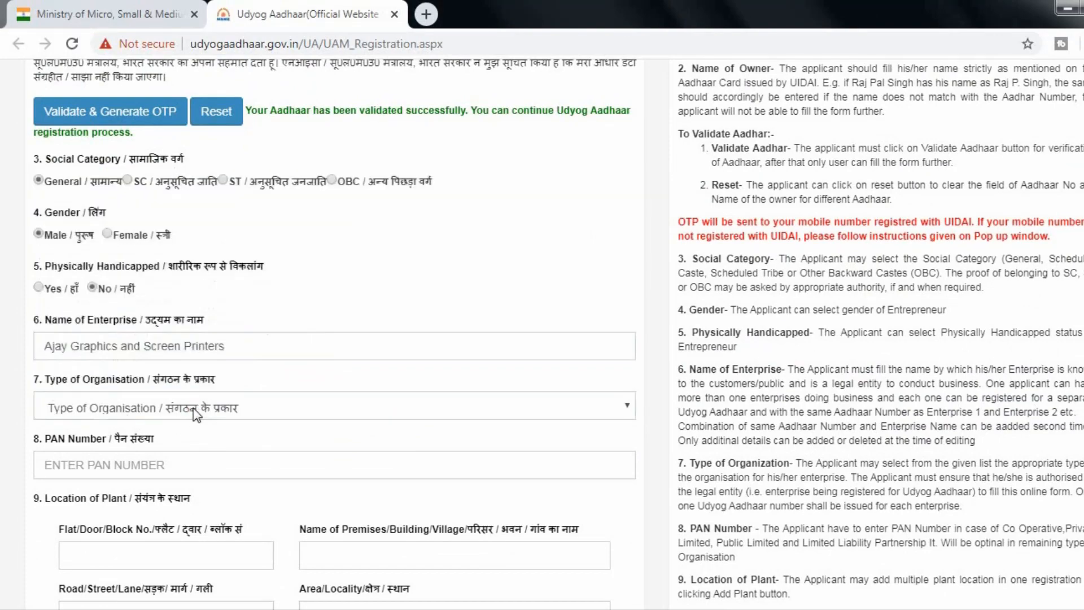
left_click(627, 405)
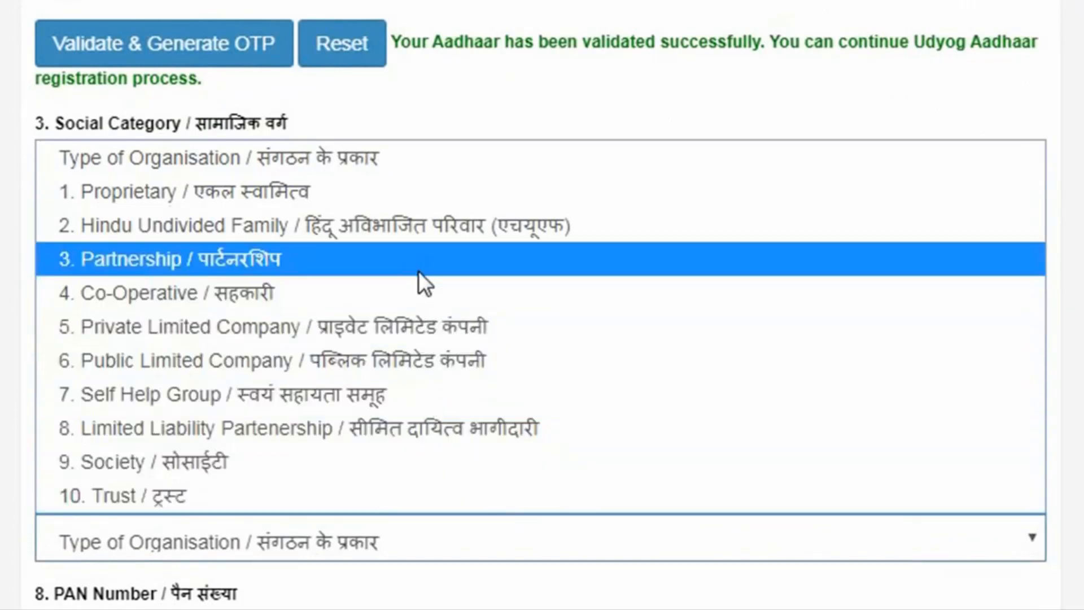
left_click(313, 192)
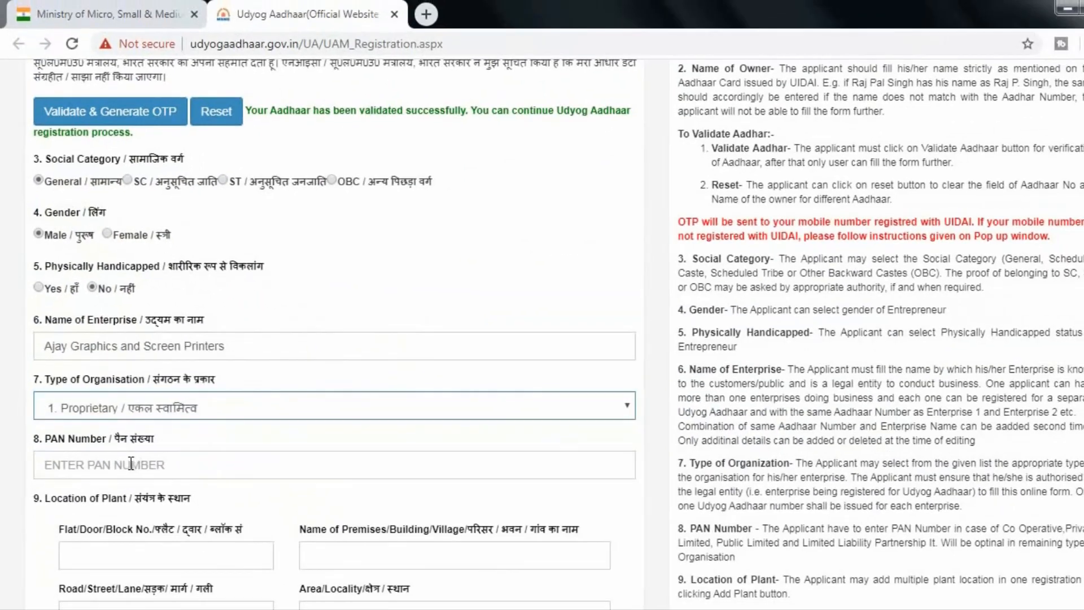
left_click(130, 464)
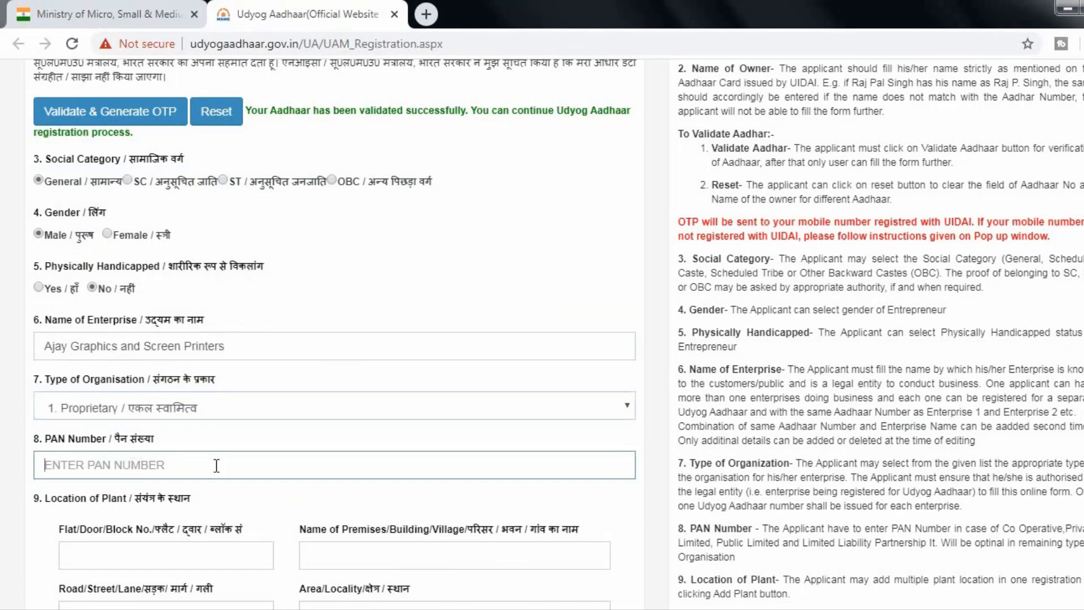
type("AE")
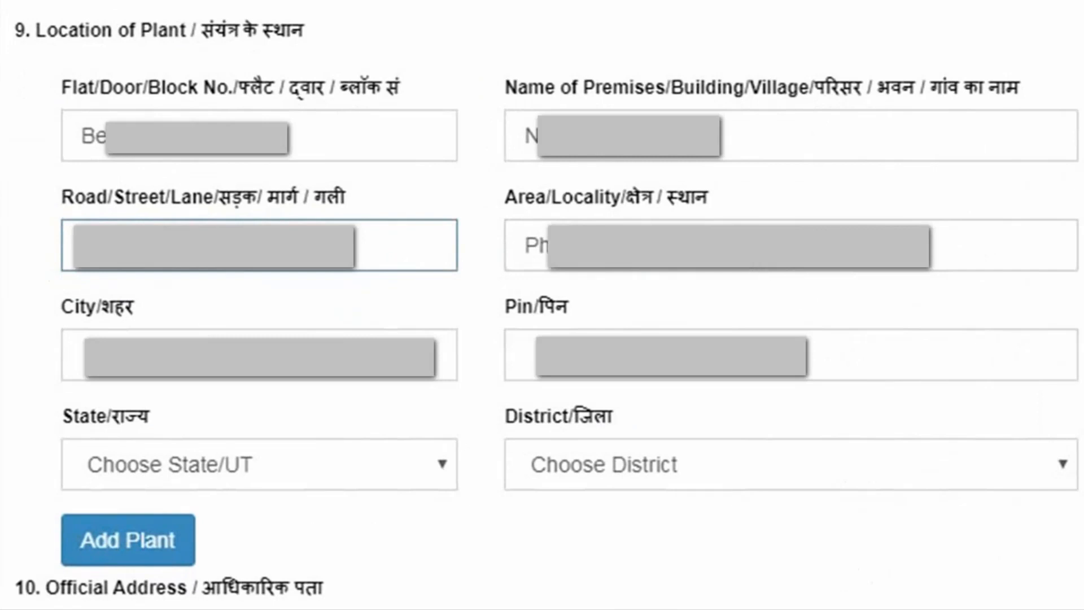
Fill the plant's area/locality, city and PIN code fields
key("Tab")
type("Ga")
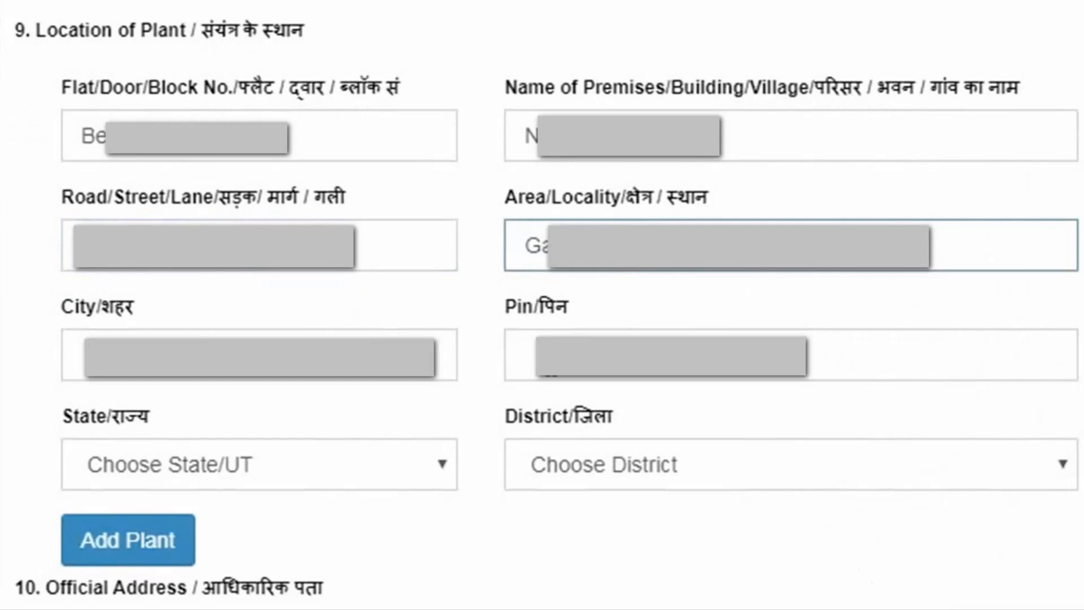
left_click(191, 372)
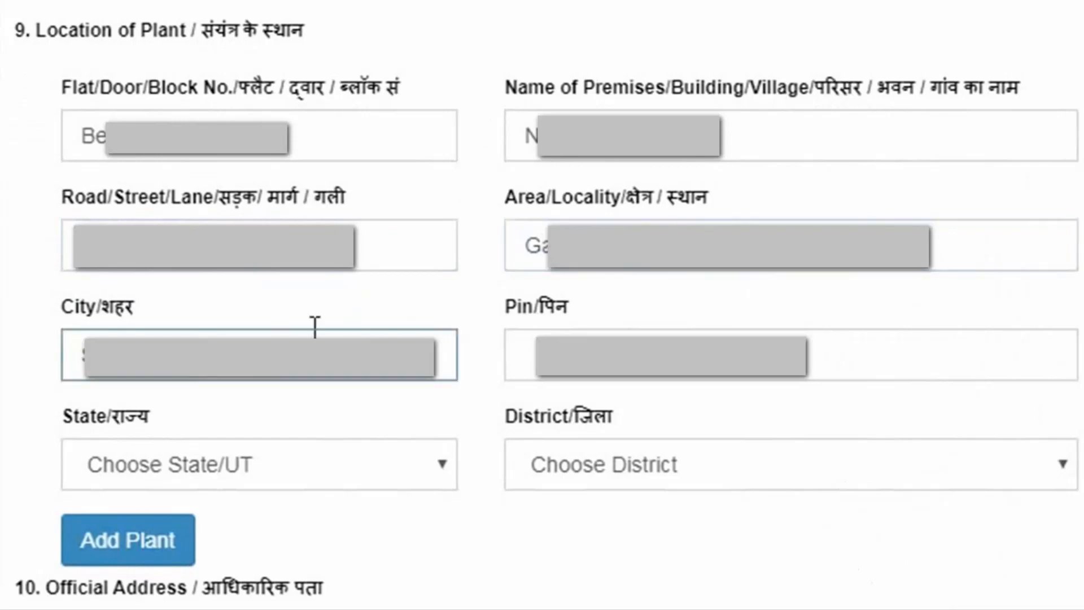
left_click(620, 364)
type("4")
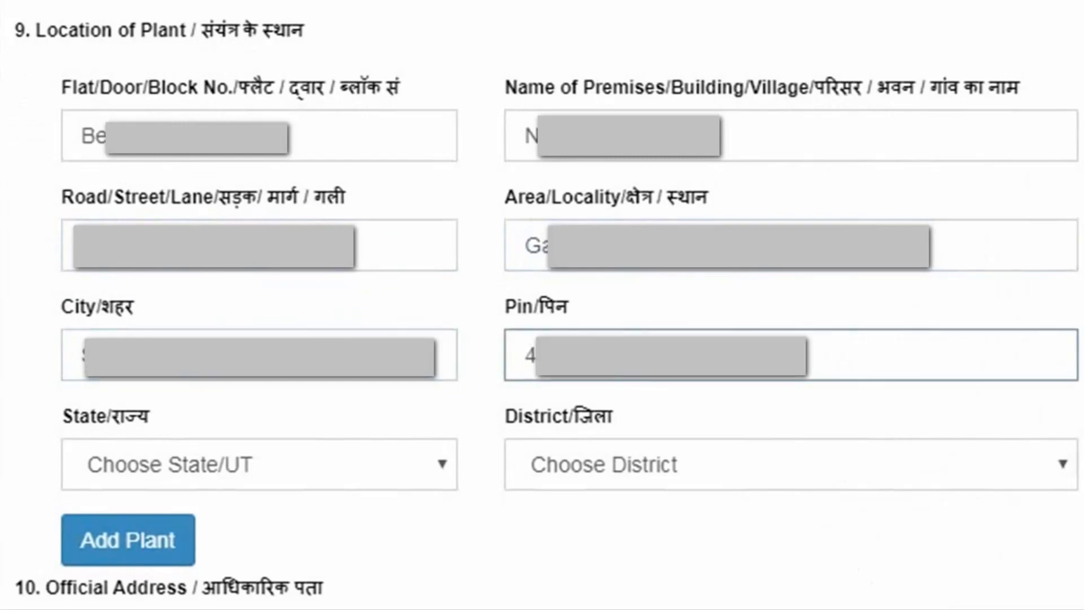
Set the plant's state to Madhya Pradesh and district Shivpuri, then add the plant
left_click(440, 472)
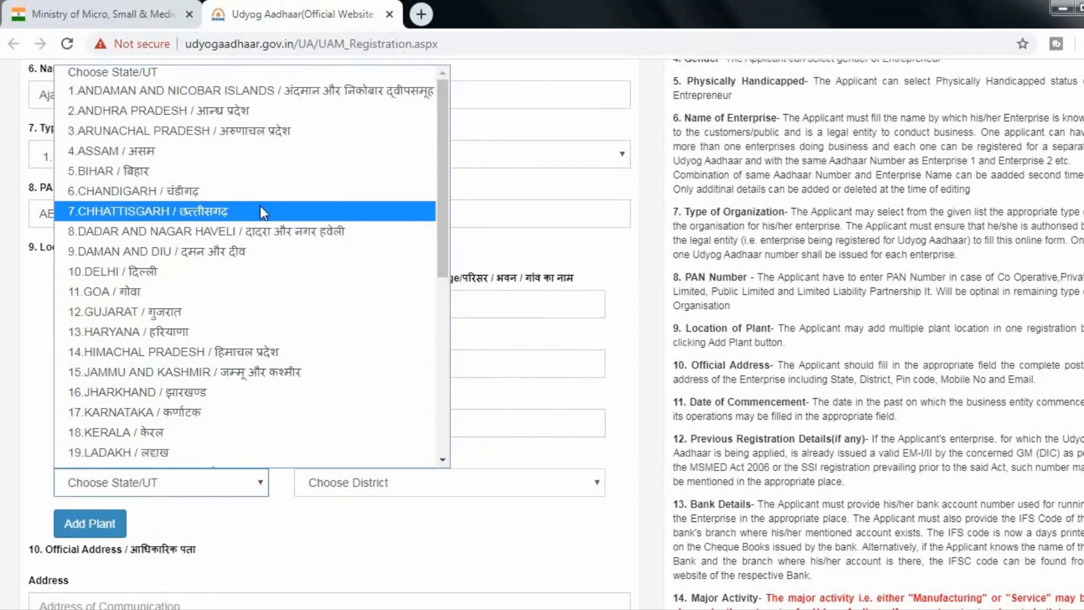
scroll(205, 283, "down", 5)
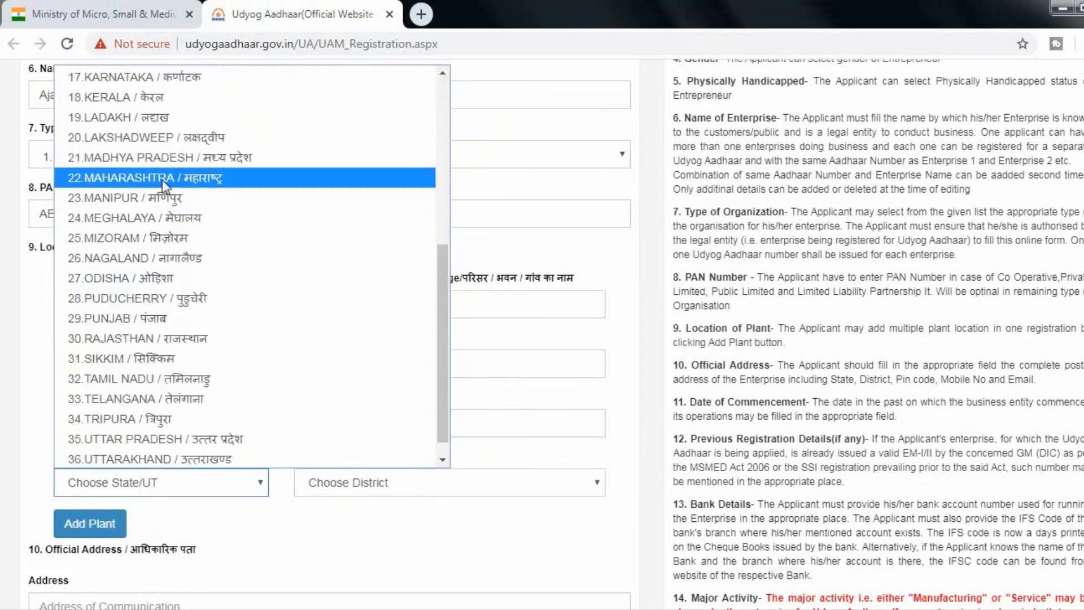
left_click(158, 157)
left_click(446, 482)
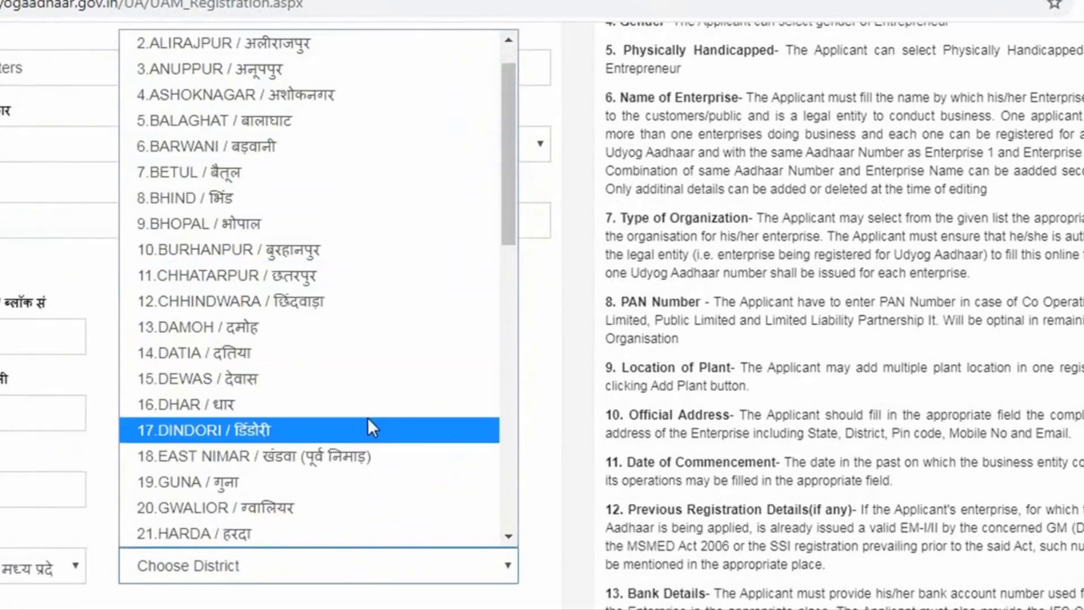
scroll(446, 395, "down", 5)
scroll(367, 429, "down", 5)
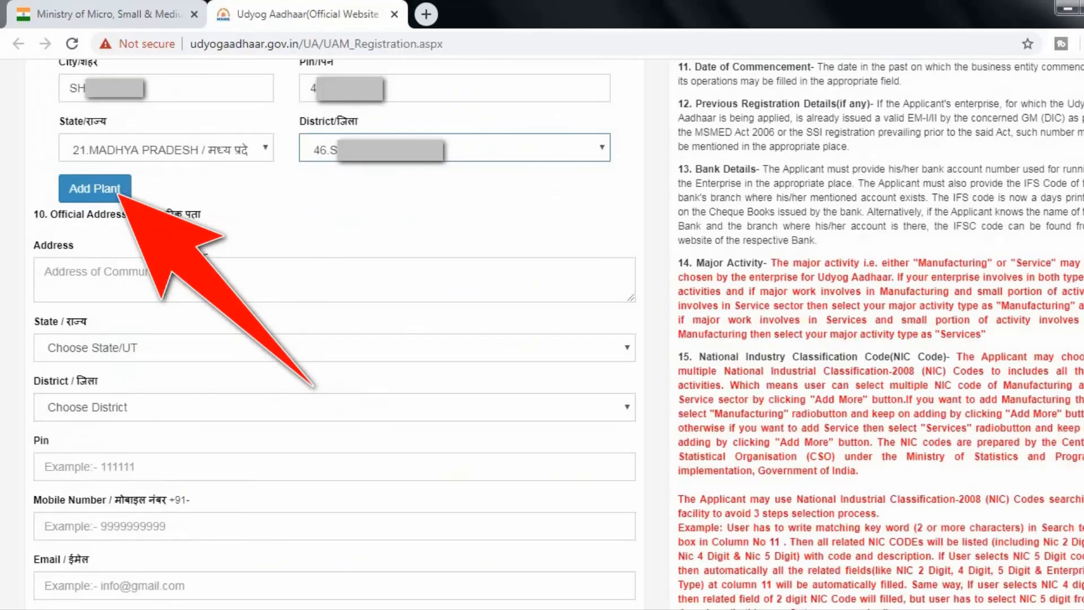
left_click(116, 189)
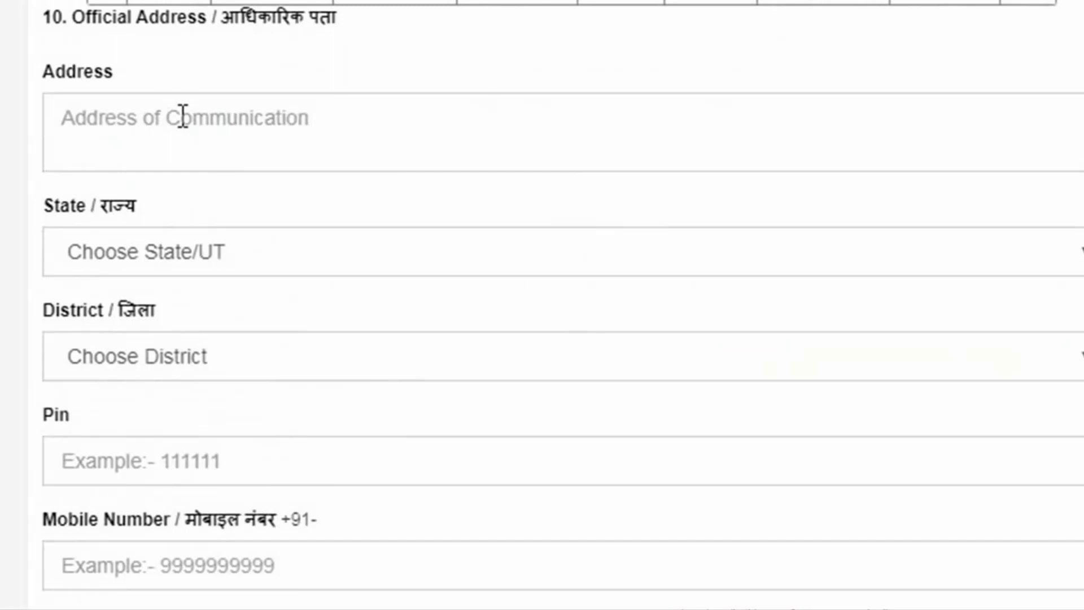
Place the cursor in the Official Address box for the communication address
left_click(182, 116)
left_click(182, 115)
left_click(183, 116)
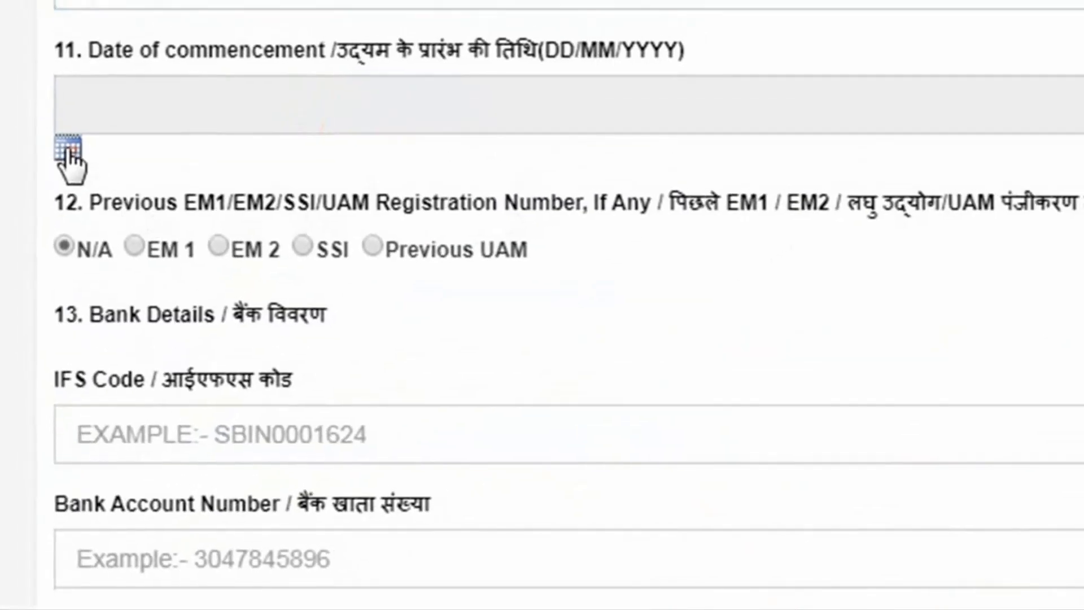
Pick a day in June 2007 as the commencement date from the calendar
left_click(68, 148)
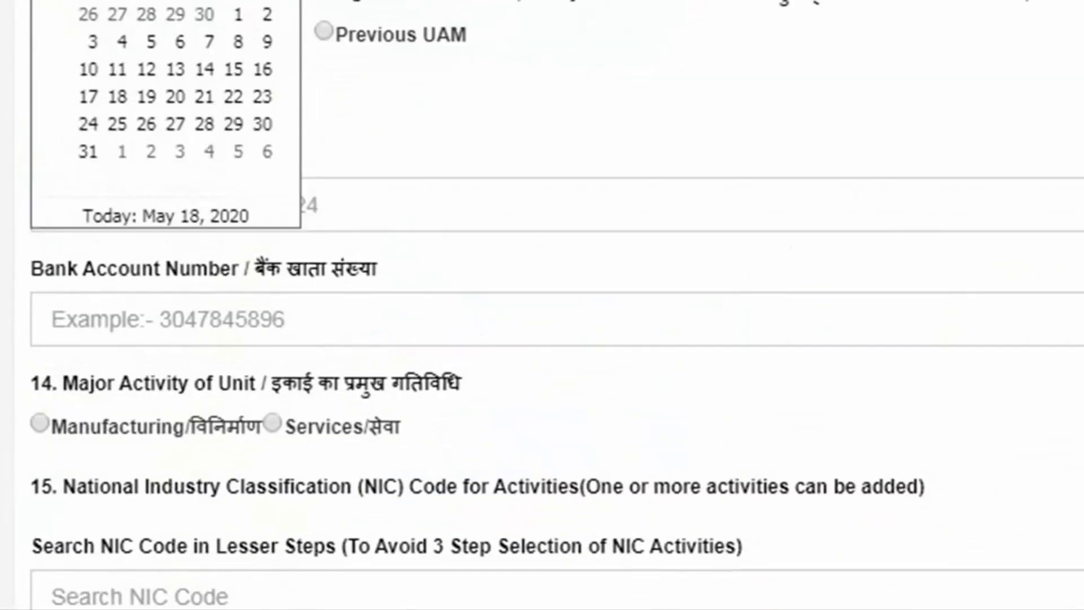
left_click(194, 162)
left_click(37, 34)
left_click(38, 34)
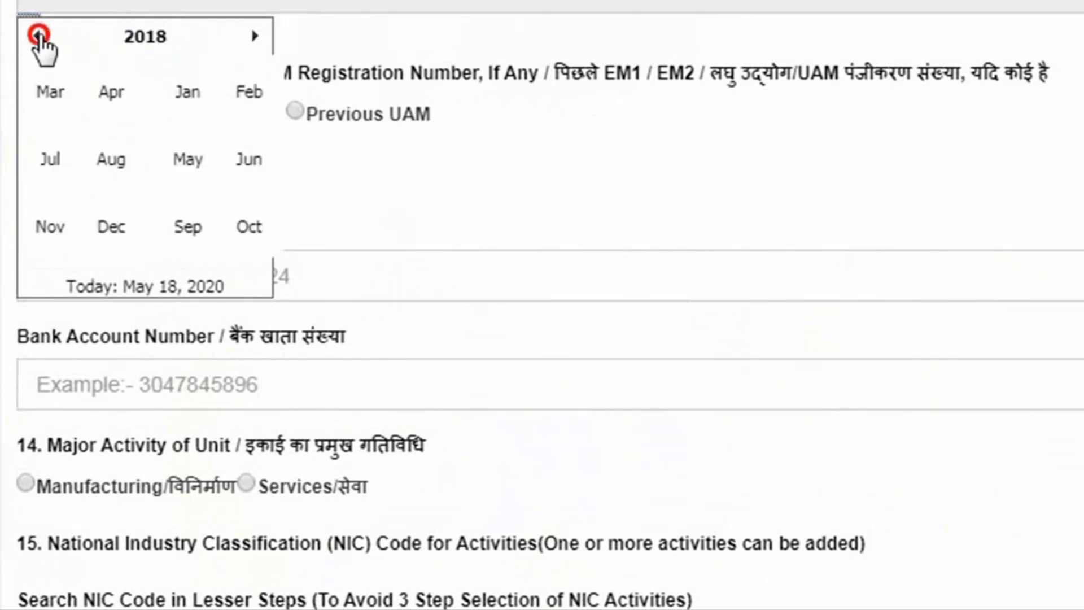
left_click(37, 34)
left_click(38, 35)
left_click(37, 35)
left_click(37, 35)
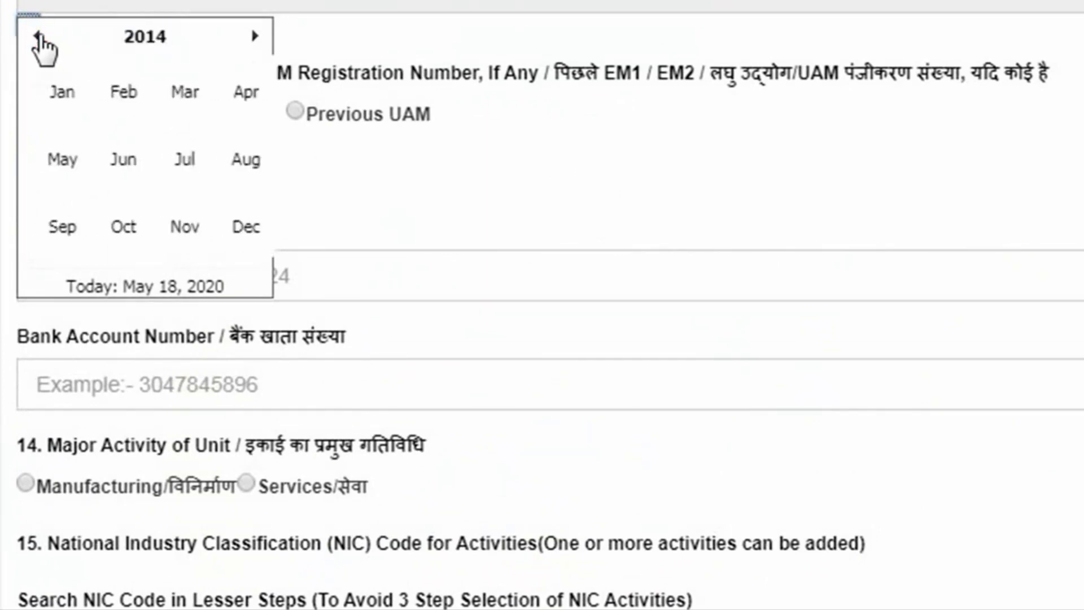
left_click(37, 35)
left_click(37, 35)
left_click(37, 35)
left_click(38, 35)
left_click(37, 35)
left_click(38, 35)
left_click(38, 35)
left_click(96, 160)
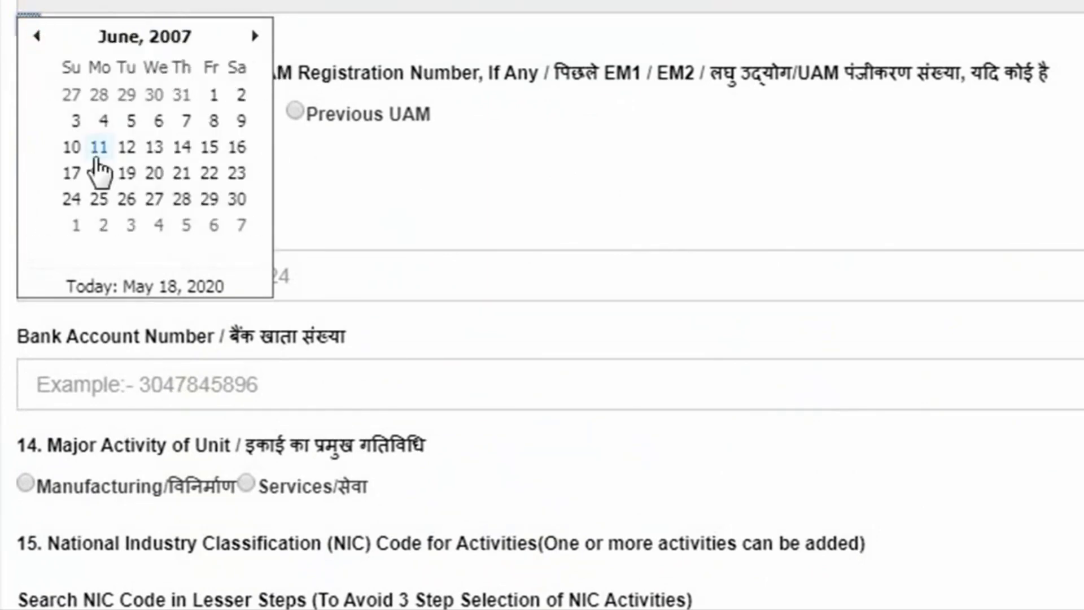
left_click(72, 153)
left_click(35, 29)
left_click(38, 35)
left_click(38, 35)
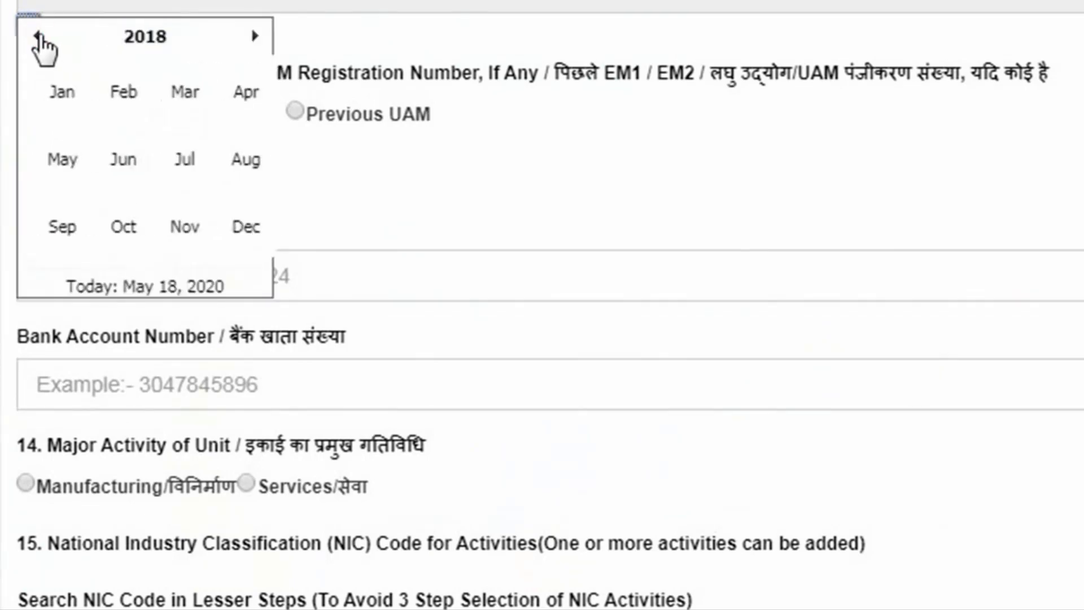
left_click(38, 35)
left_click(38, 35)
left_click(38, 35)
left_click(38, 35)
left_click(38, 35)
left_click(38, 35)
left_click(38, 35)
left_click(38, 35)
left_click(37, 35)
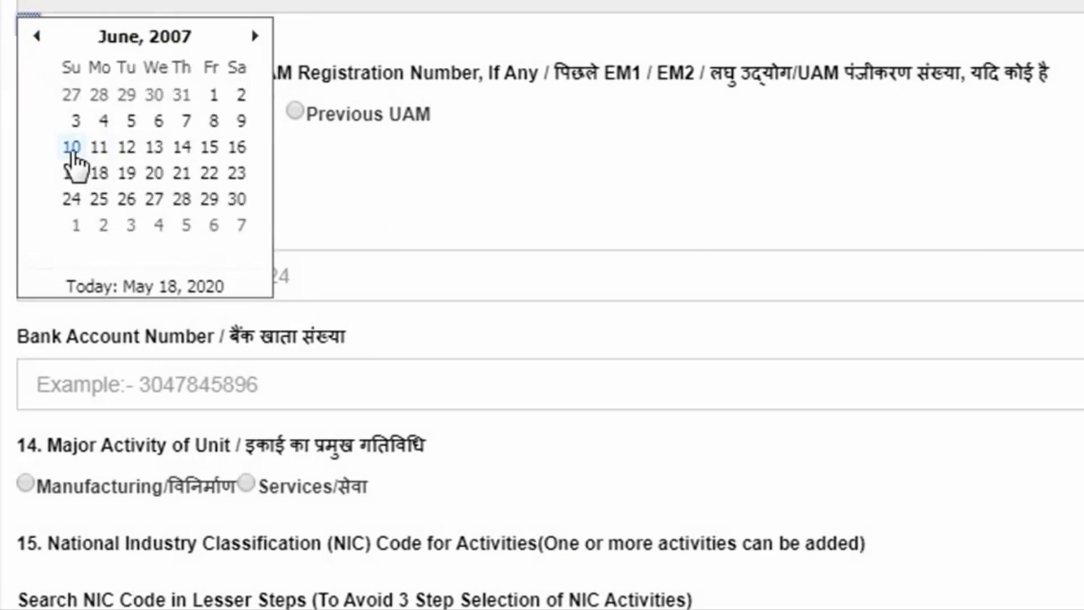
left_click(73, 153)
left_click(34, 10)
left_click(38, 35)
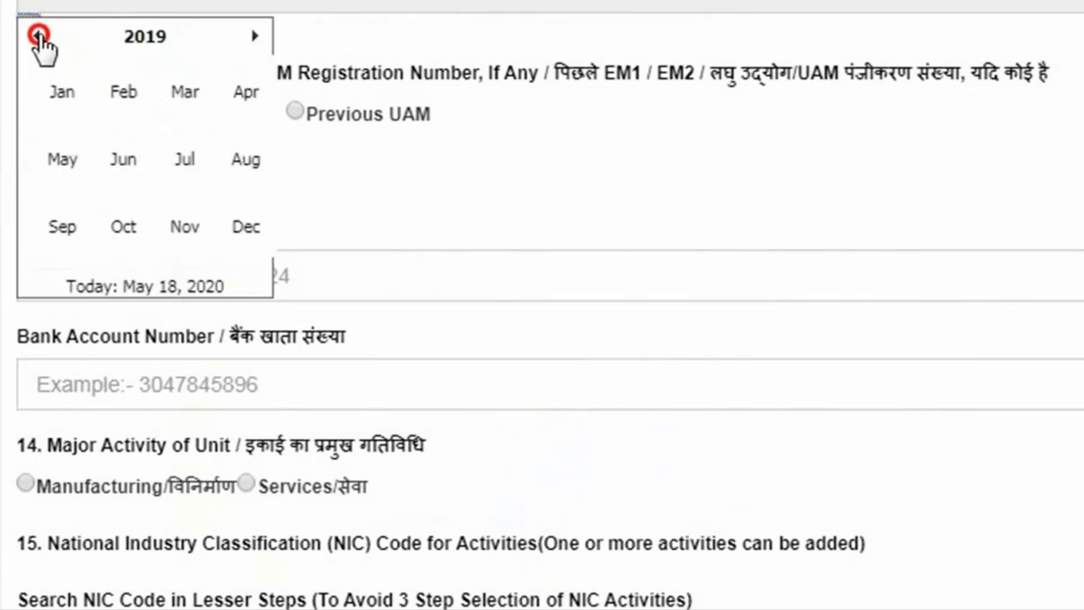
left_click(38, 35)
left_click(38, 35)
left_click(37, 35)
left_click(38, 35)
left_click(38, 35)
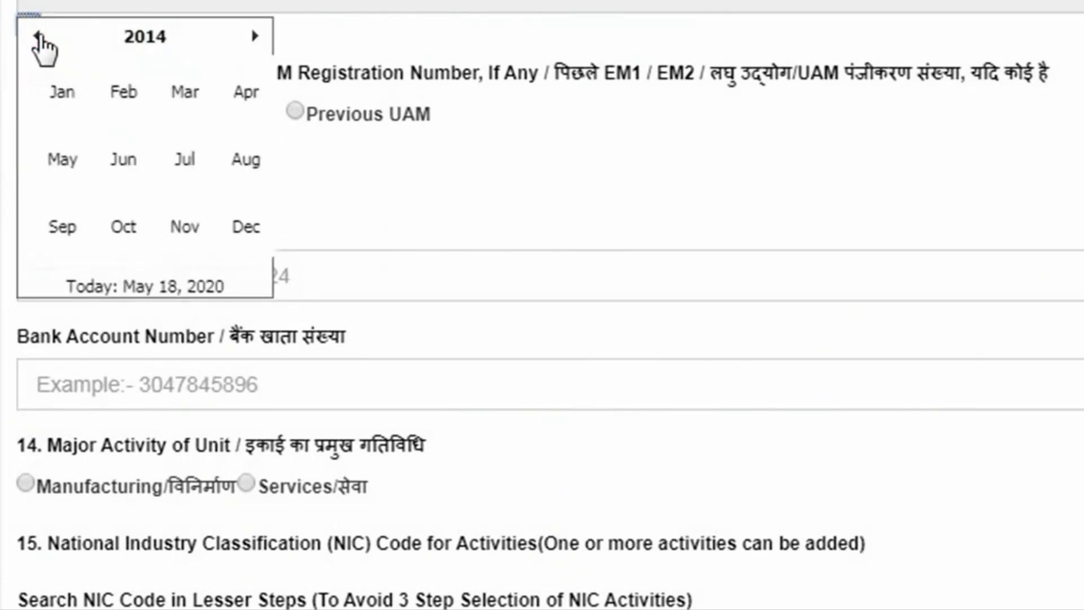
left_click(38, 35)
left_click(38, 35)
left_click(38, 35)
left_click(38, 35)
left_click(38, 35)
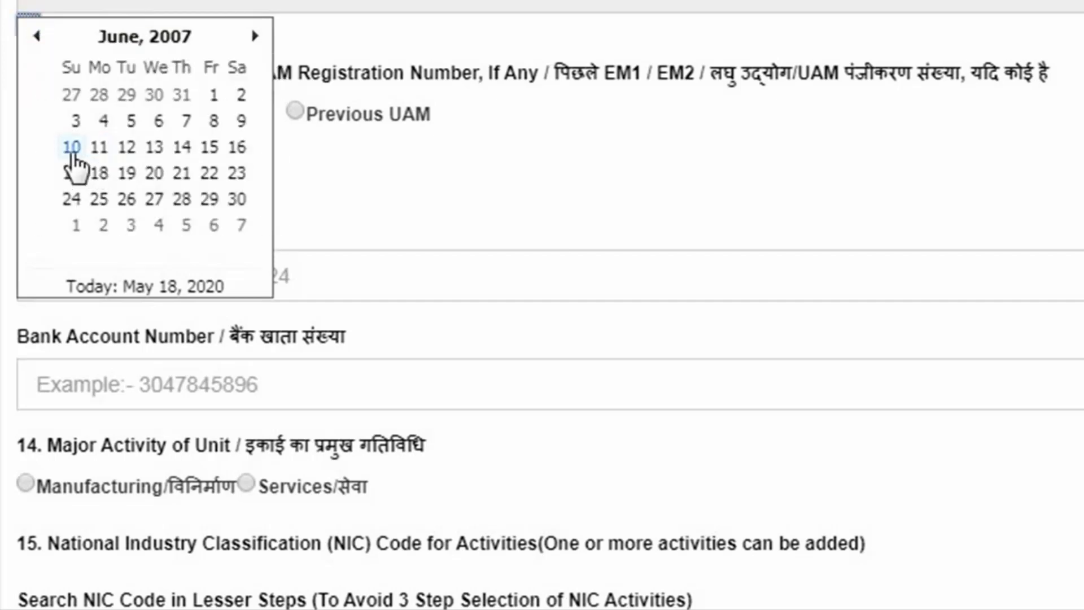
left_click(73, 154)
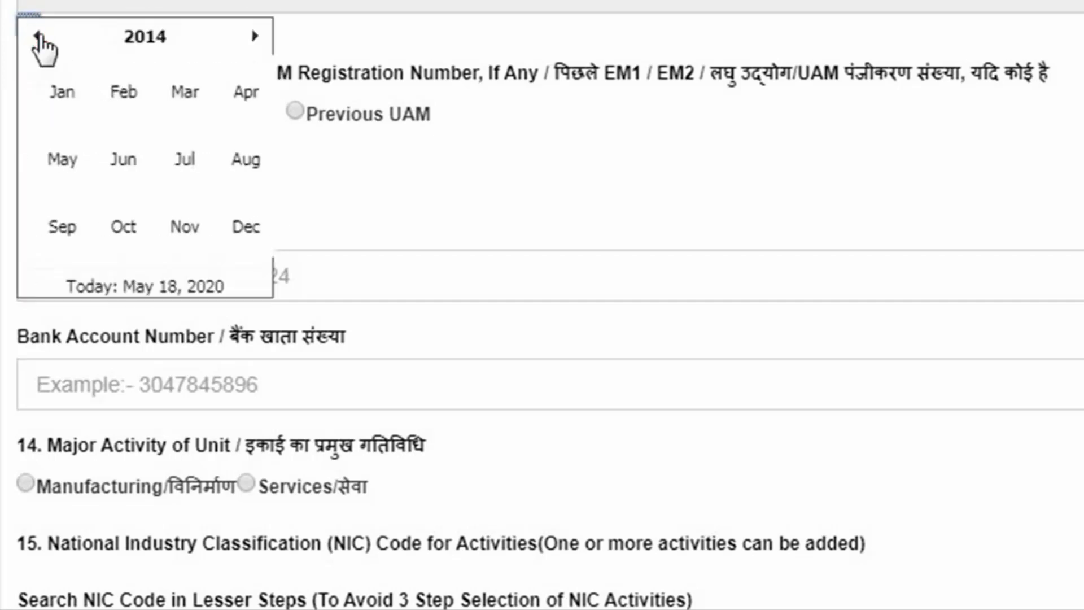
left_click(38, 35)
left_click(38, 35)
left_click(38, 35)
left_click(38, 35)
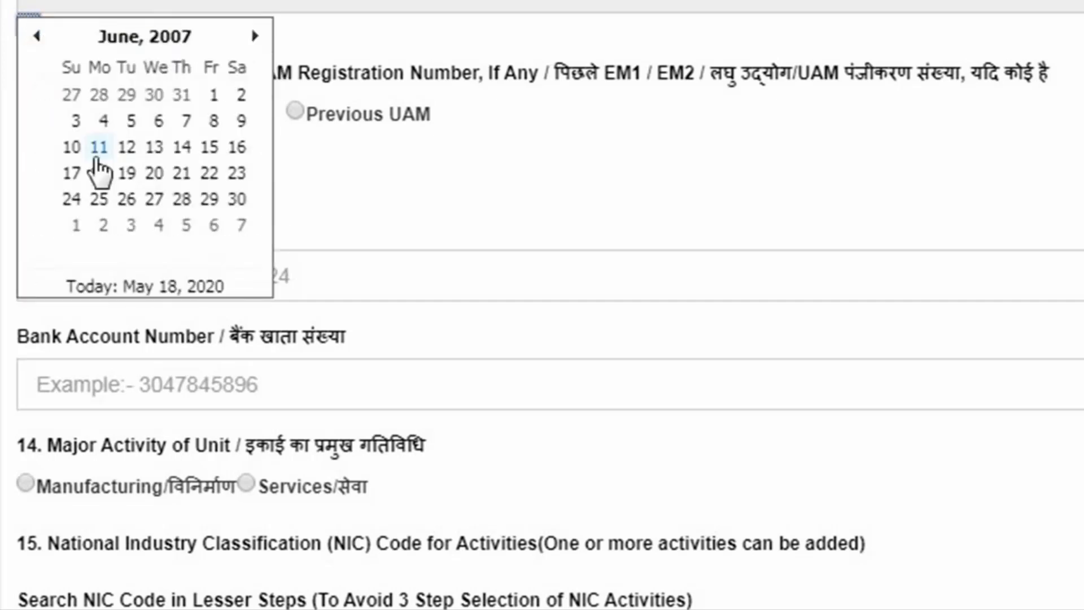
left_click(72, 148)
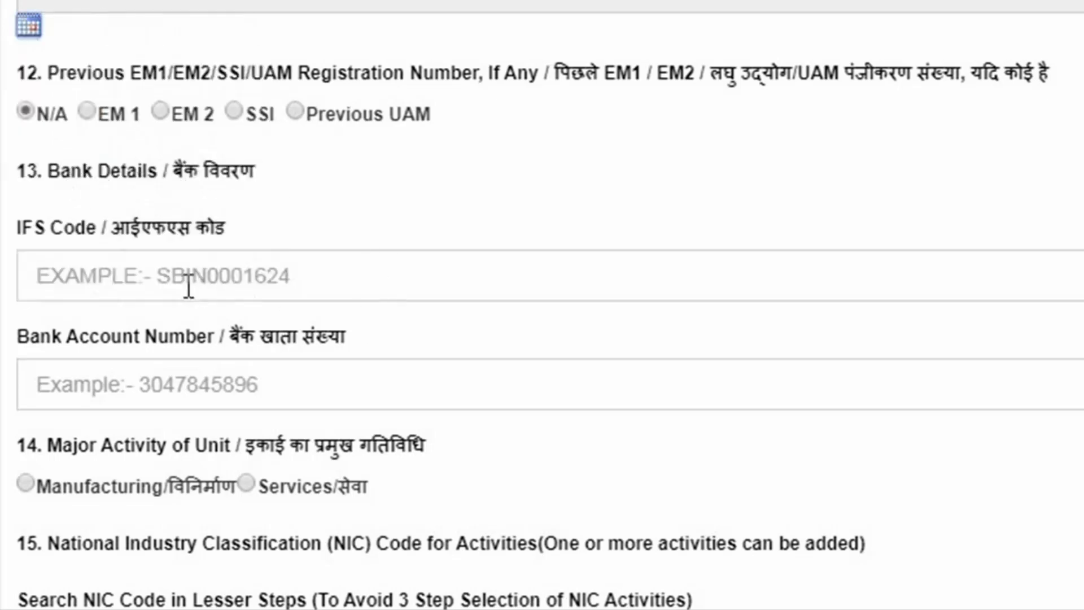
Start the bank's IFS code with 'SBI'
left_click(168, 276)
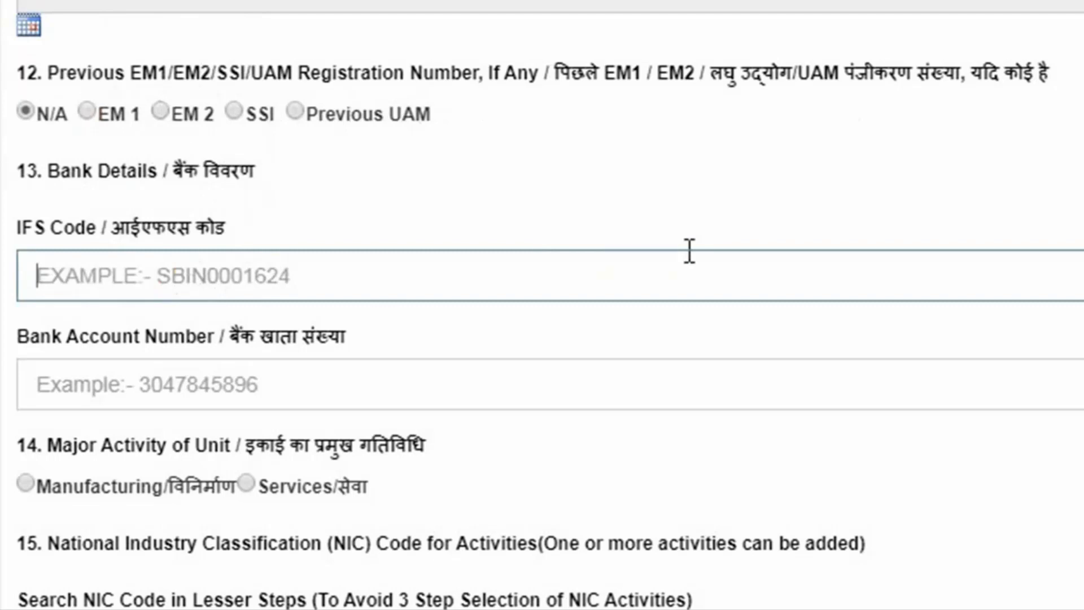
type("SBI")
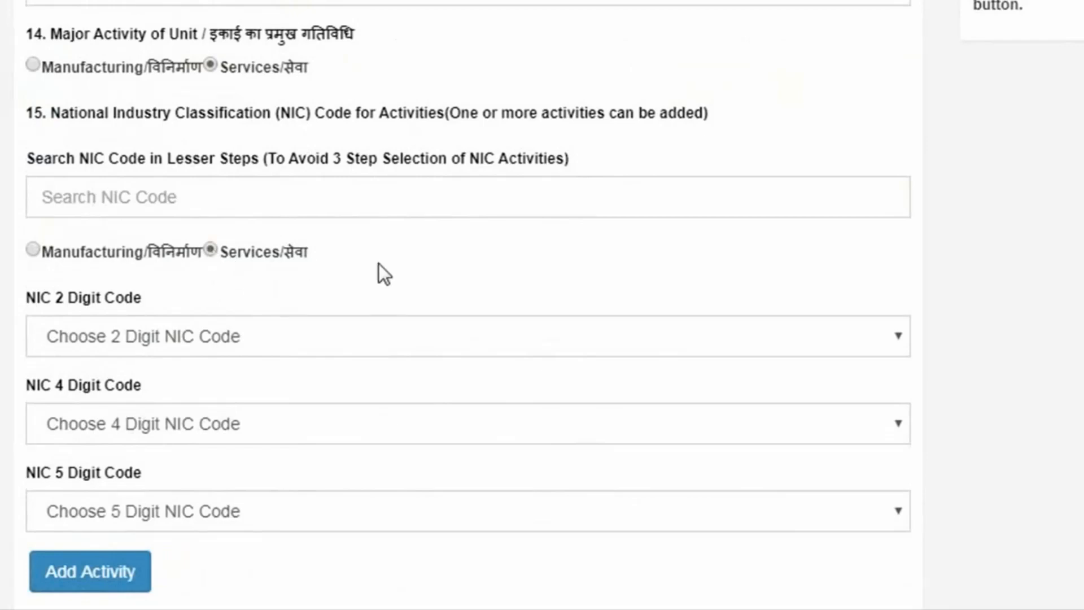
Pick NIC codes 62, 6202 and 62020 (computer consultancy) and add them as a Services activity row
scroll(379, 263, "down", 4)
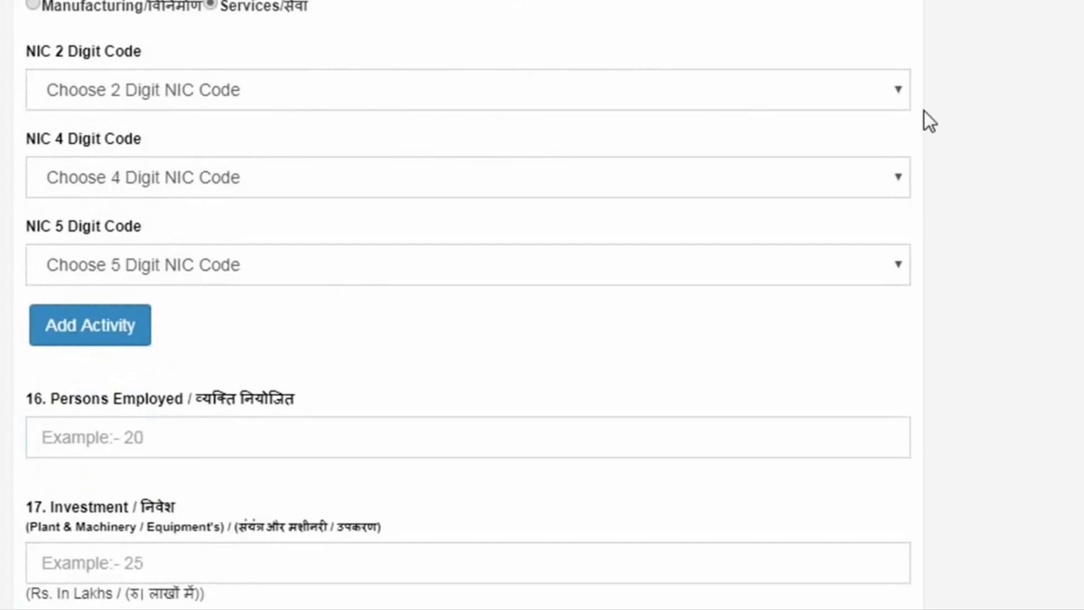
left_click(899, 90)
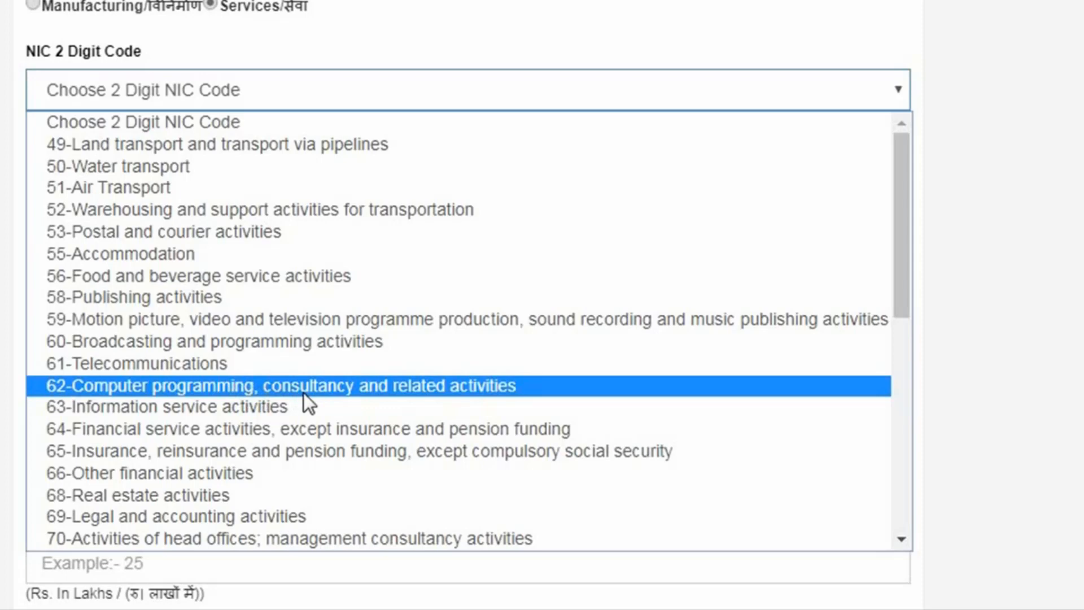
scroll(304, 393, "down", 8)
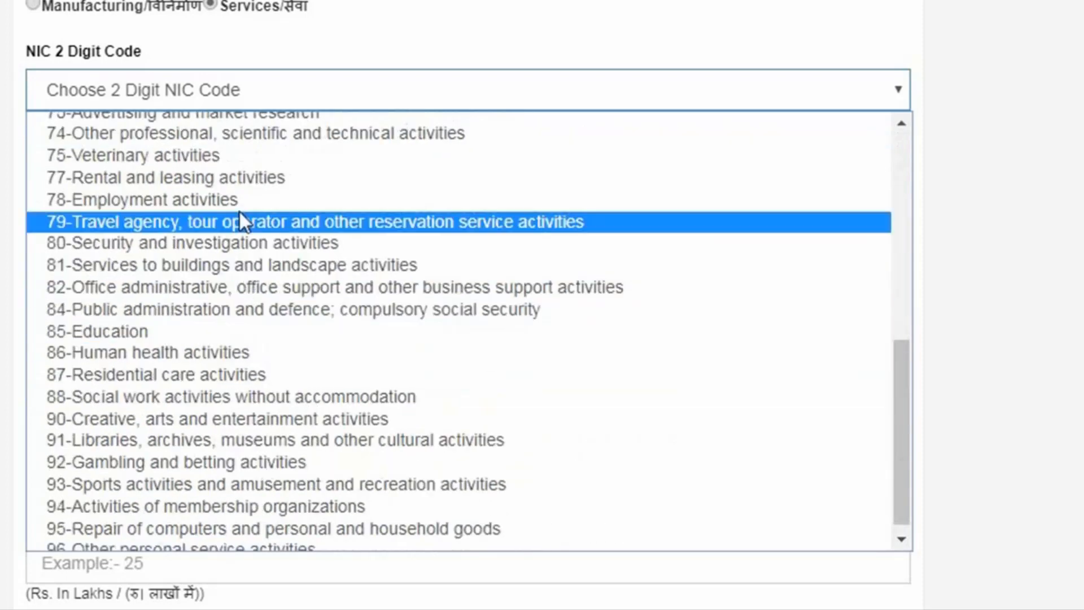
scroll(238, 198, "up", 4)
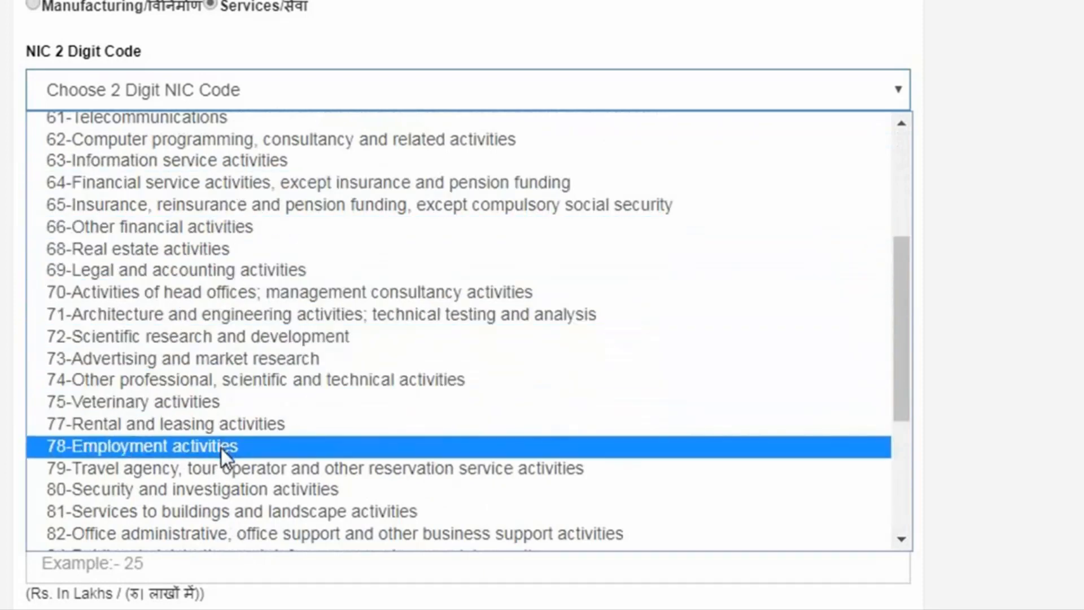
scroll(215, 512, "down", 4)
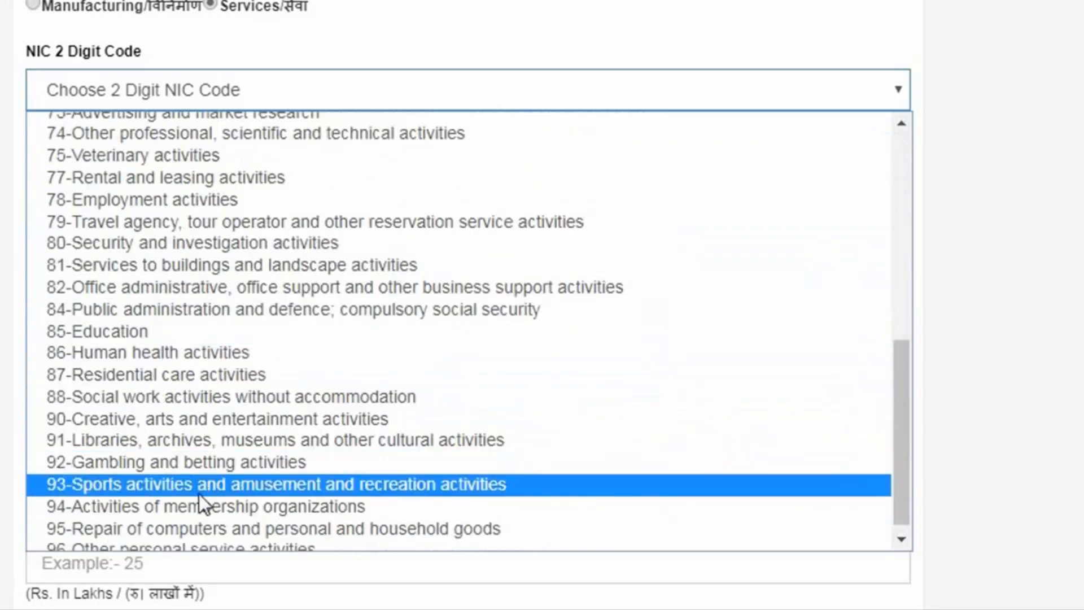
scroll(197, 506, "down", 1)
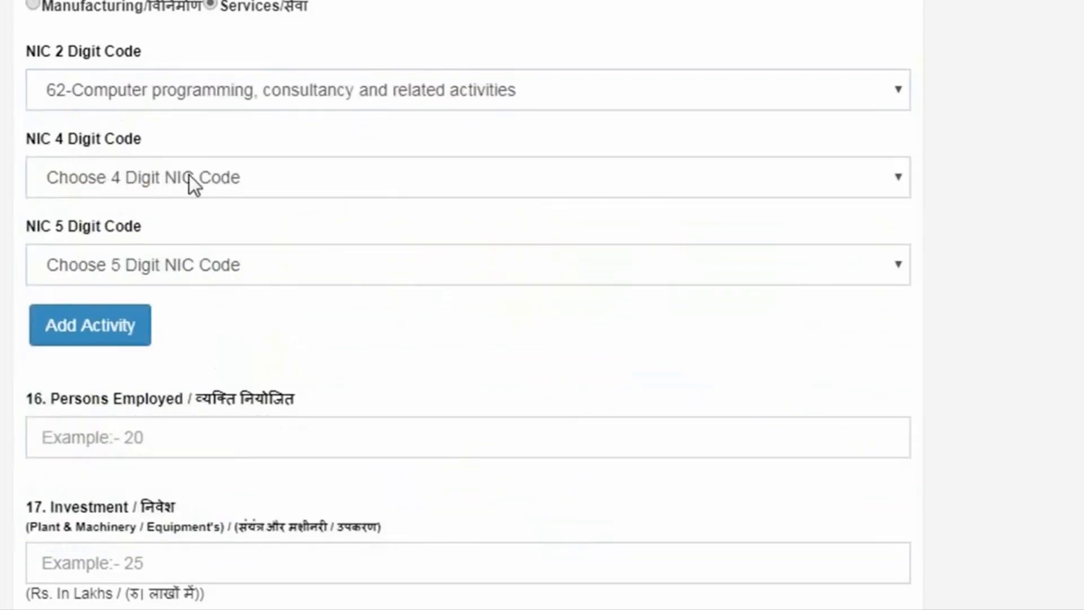
left_click(210, 177)
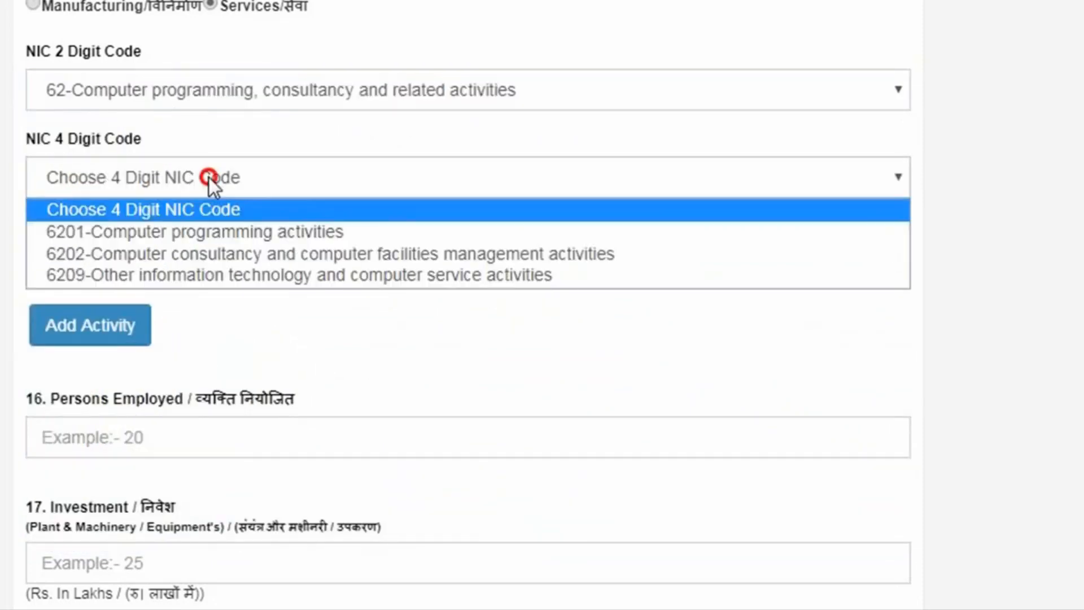
left_click(363, 253)
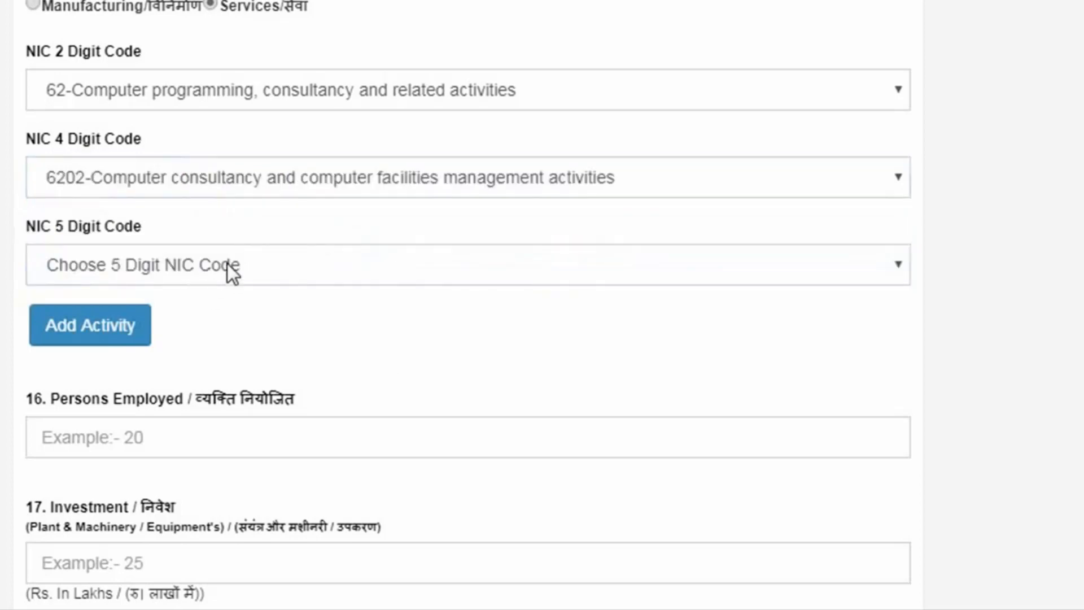
left_click(248, 264)
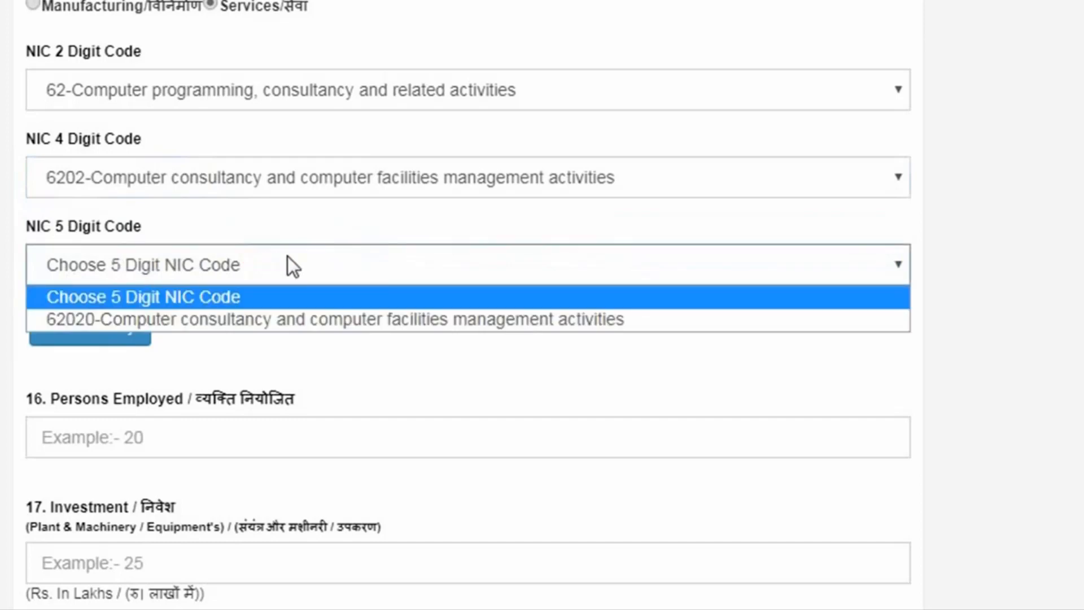
left_click(282, 320)
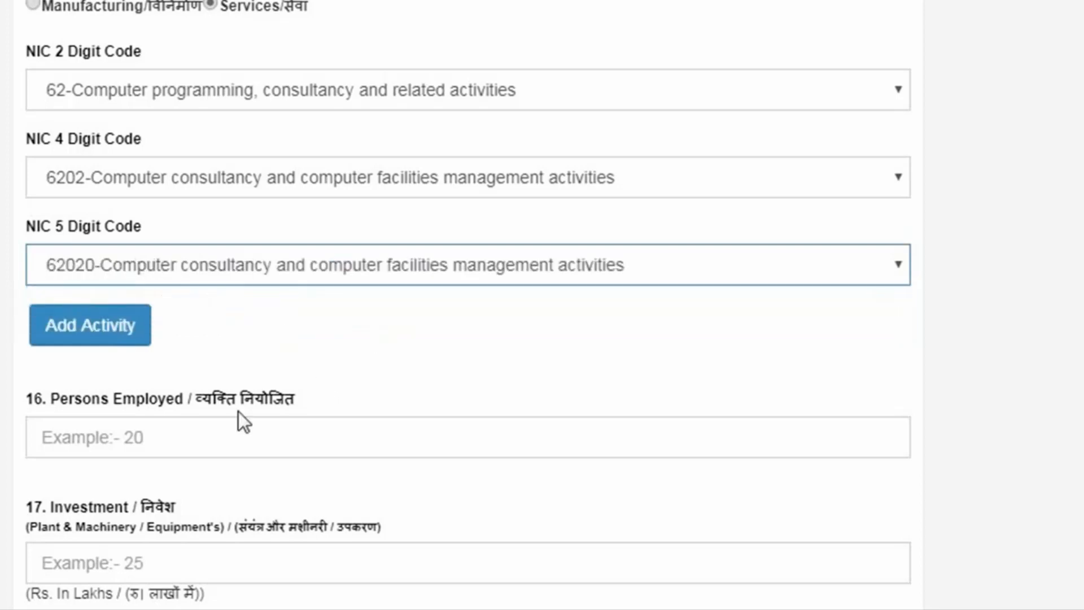
left_click(90, 329)
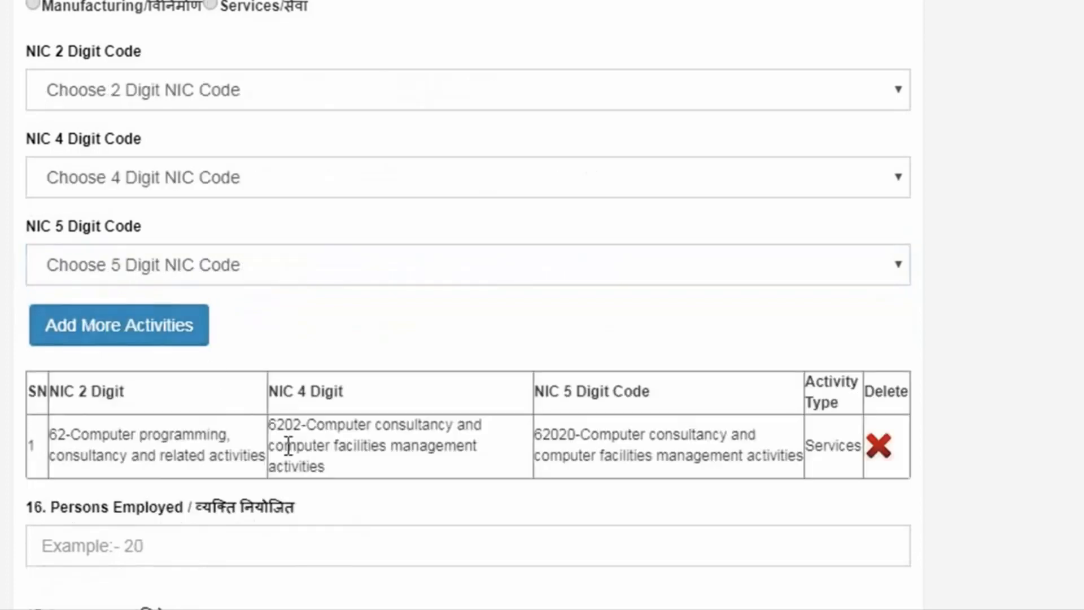
Enter 3 as the number of persons employed
scroll(457, 460, "down", 4)
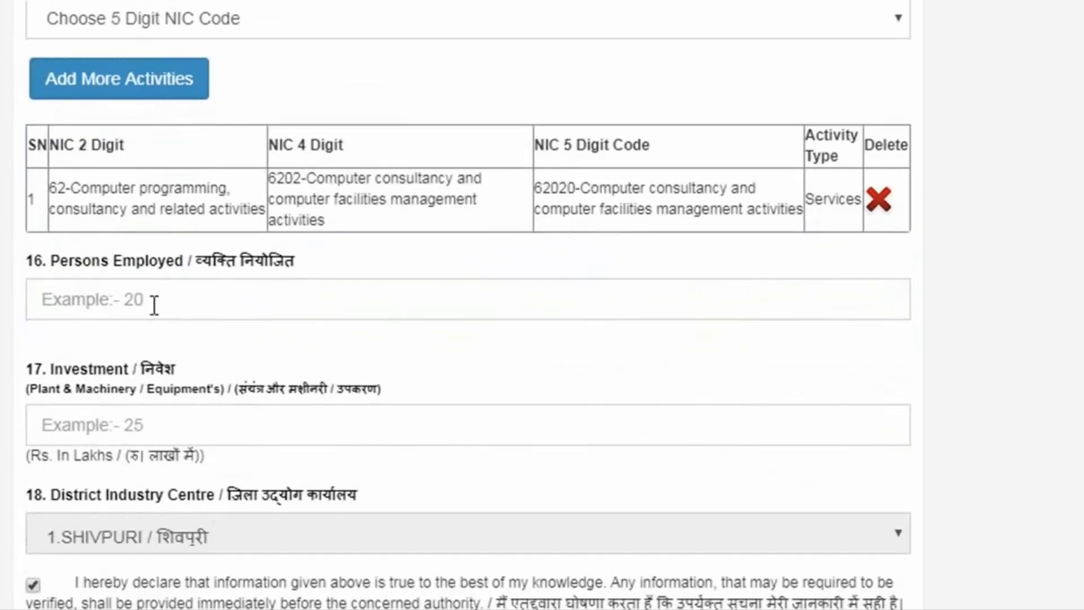
left_click(175, 298)
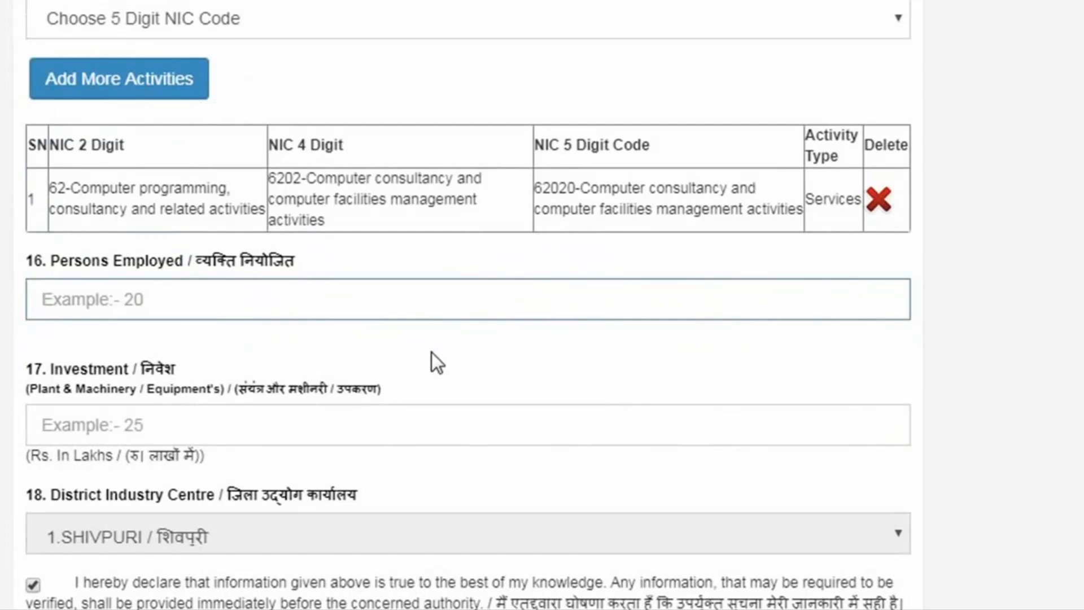
type("3")
left_click(304, 356)
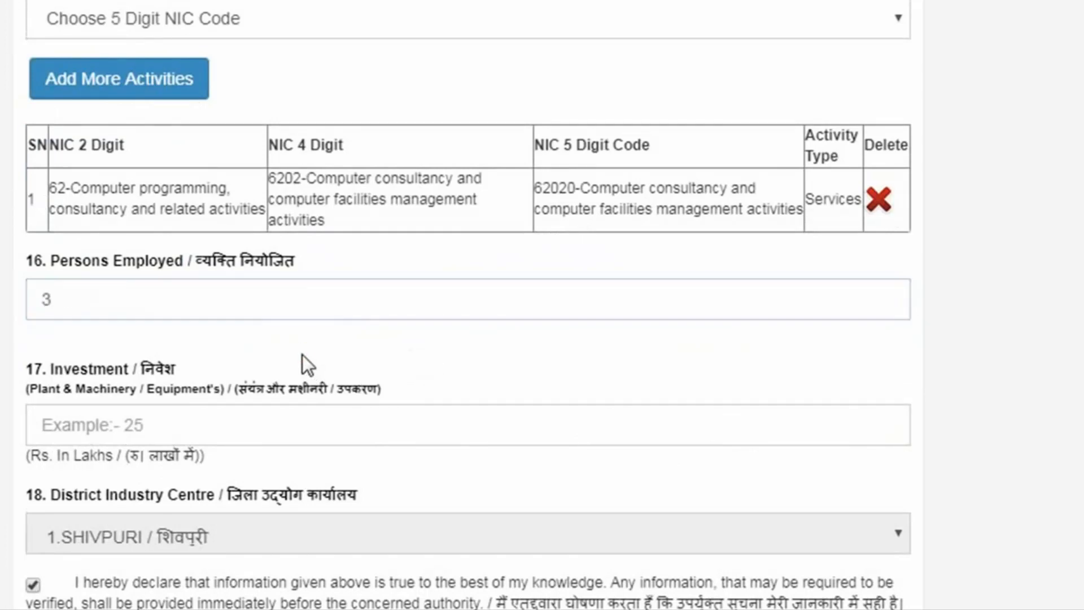
Enter 5 lakh rupees as the investment in plant and machinery
scroll(494, 375, "down", 2)
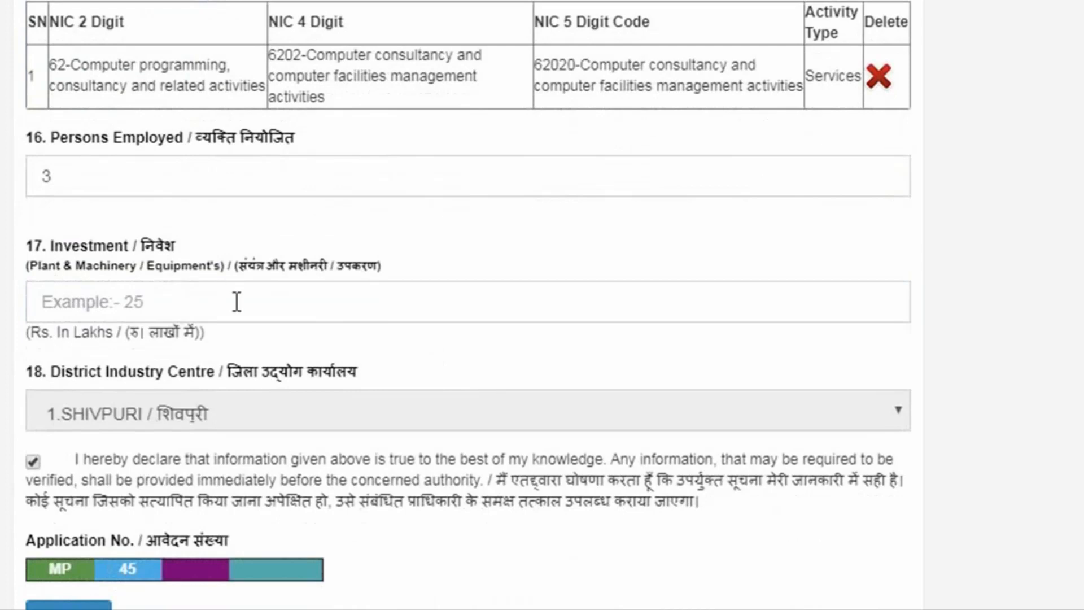
left_click(146, 303)
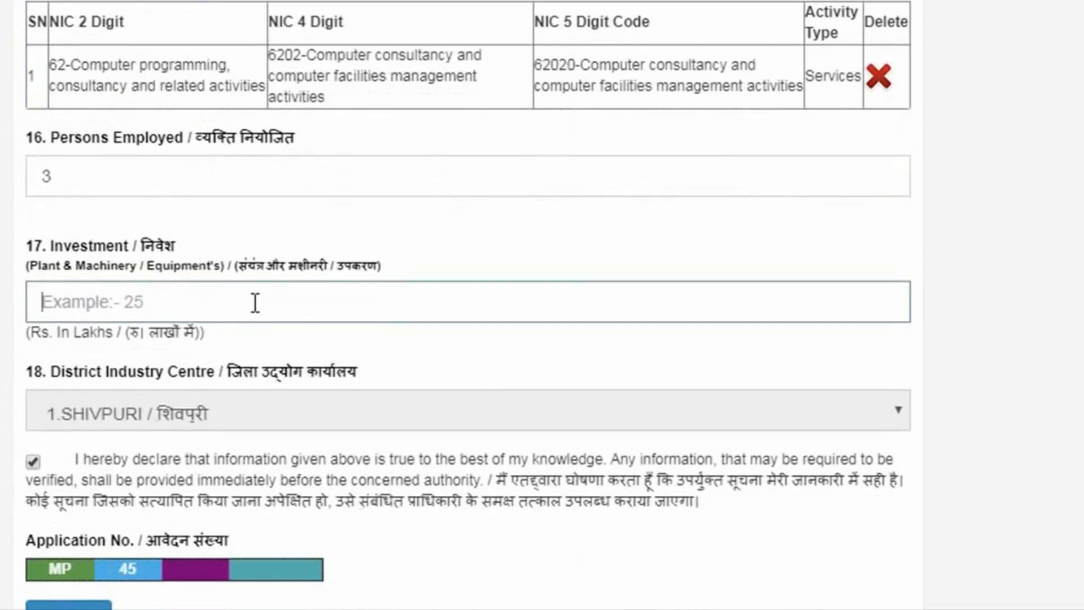
type("5")
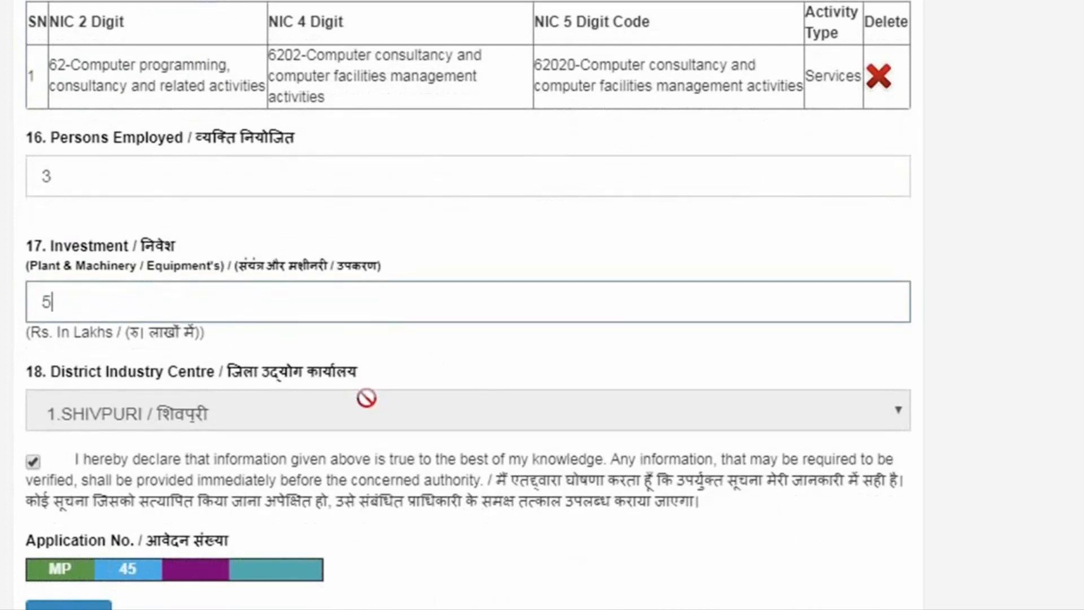
left_click(564, 347)
scroll(616, 371, "down", 4)
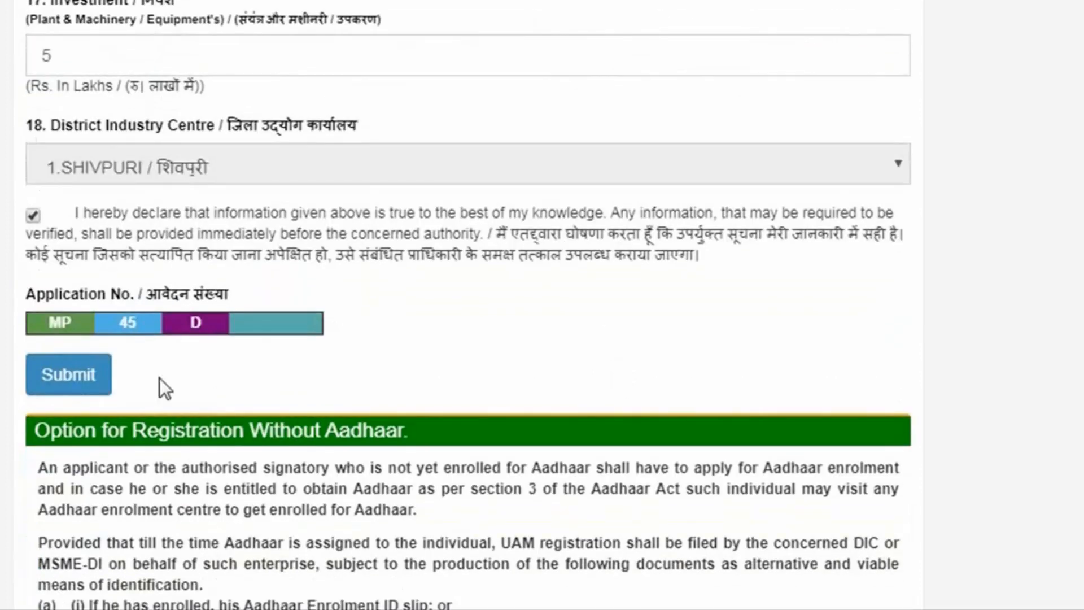
scroll(113, 349, "down", 4)
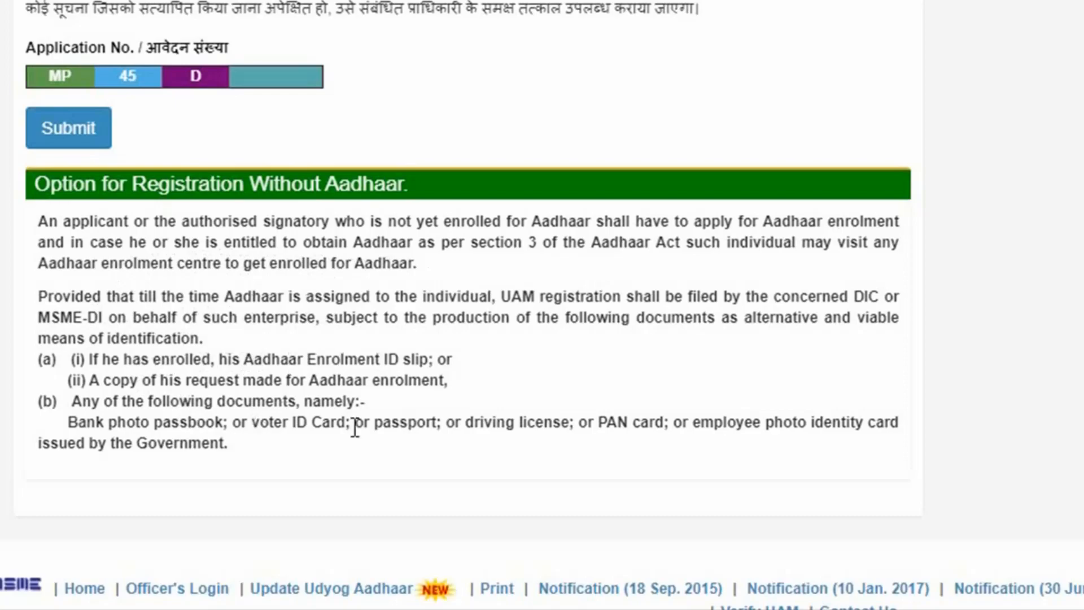
scroll(356, 428, "down", 4)
scroll(356, 428, "up", 8)
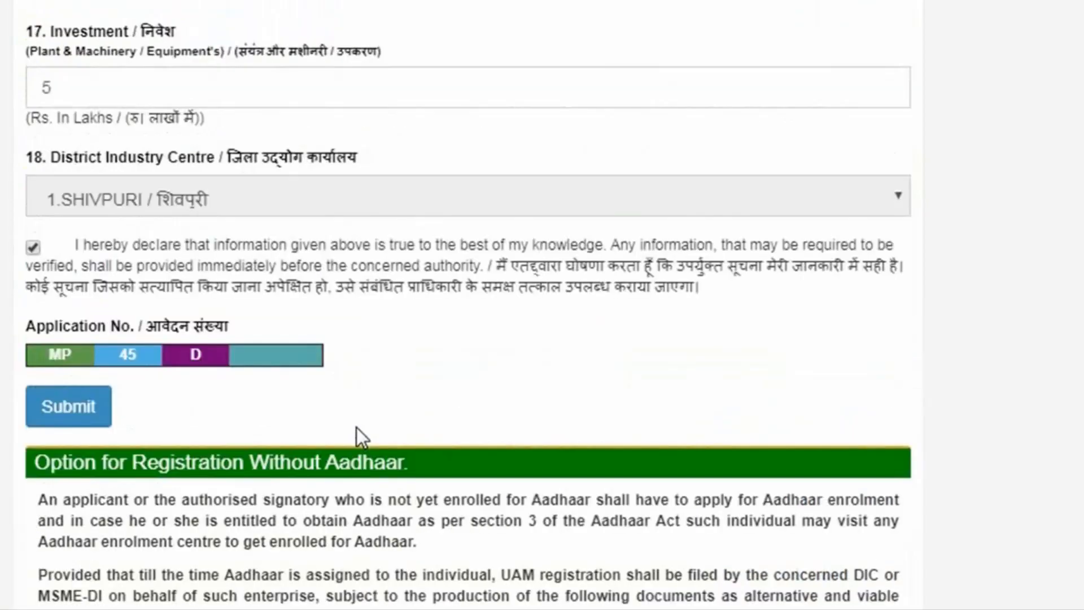
Submit the form, confirm the data, then enter the image verification code and the received OTP
left_click(66, 404)
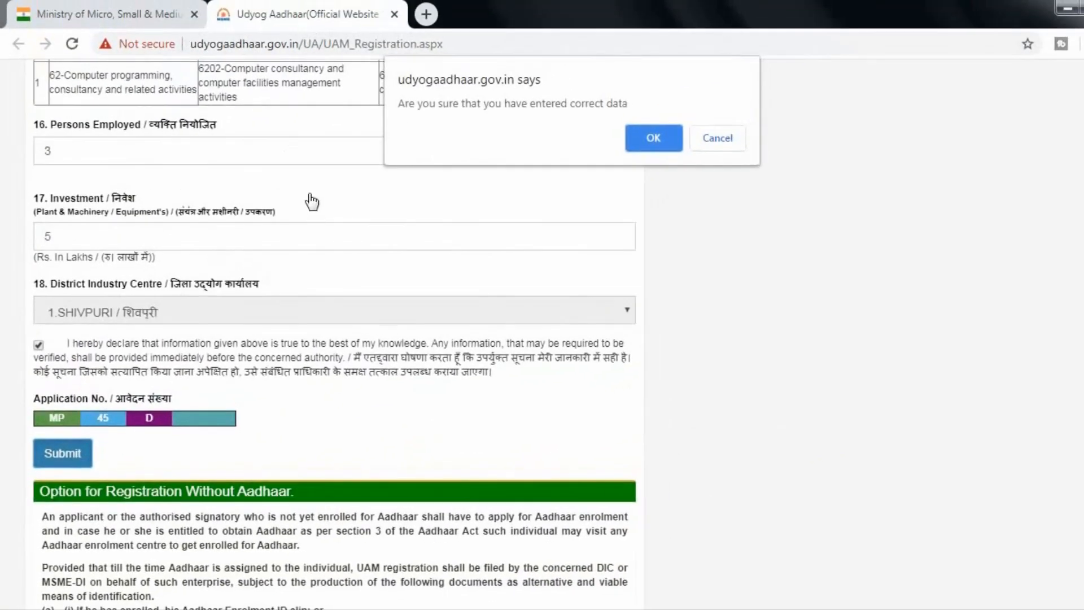
left_click(653, 139)
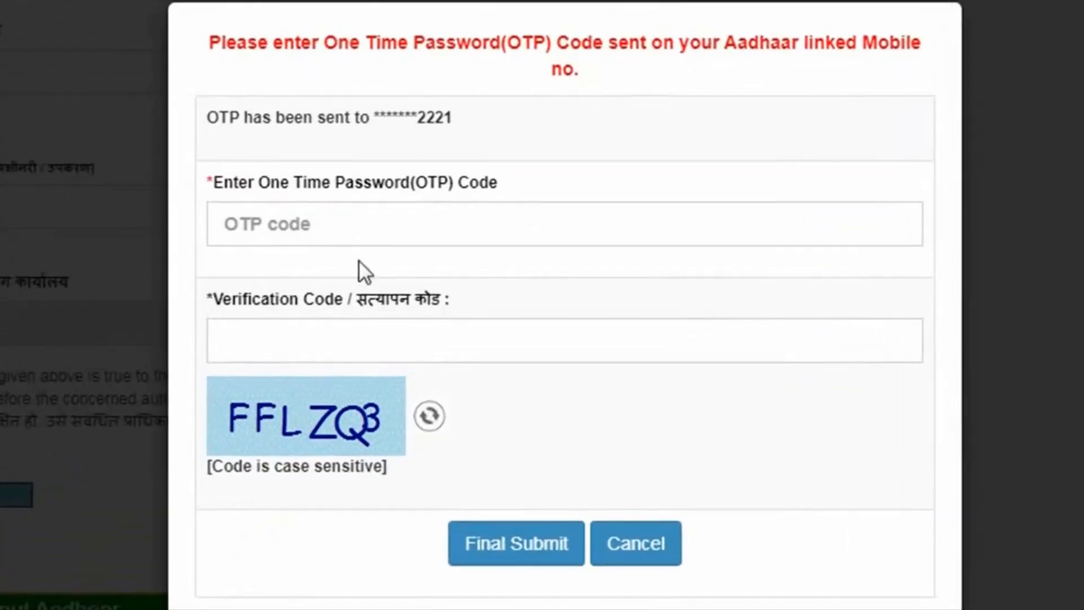
left_click(465, 316)
type("F")
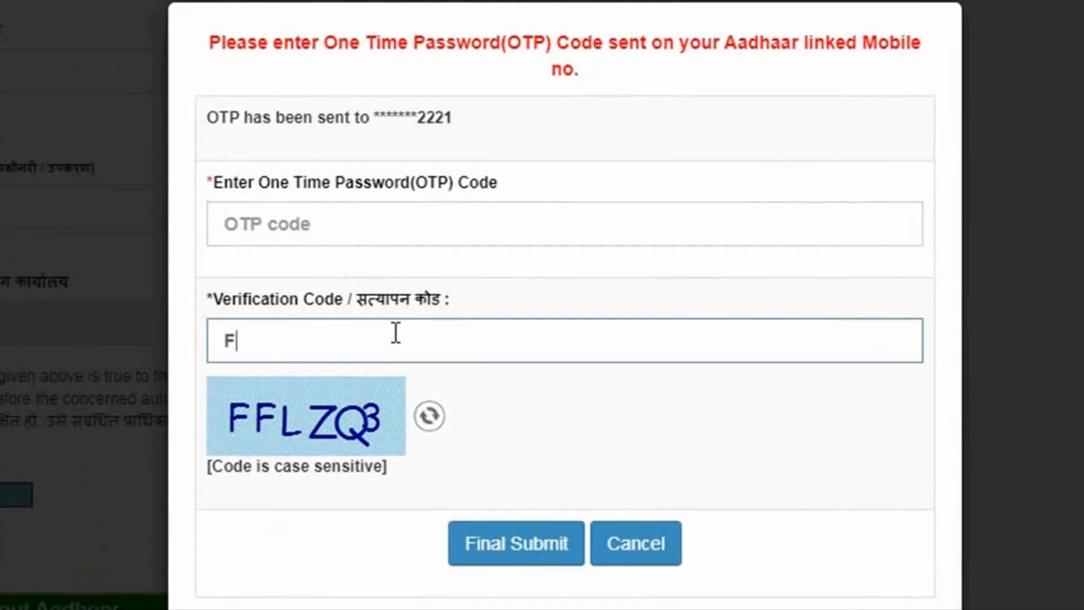
type("FLZQ")
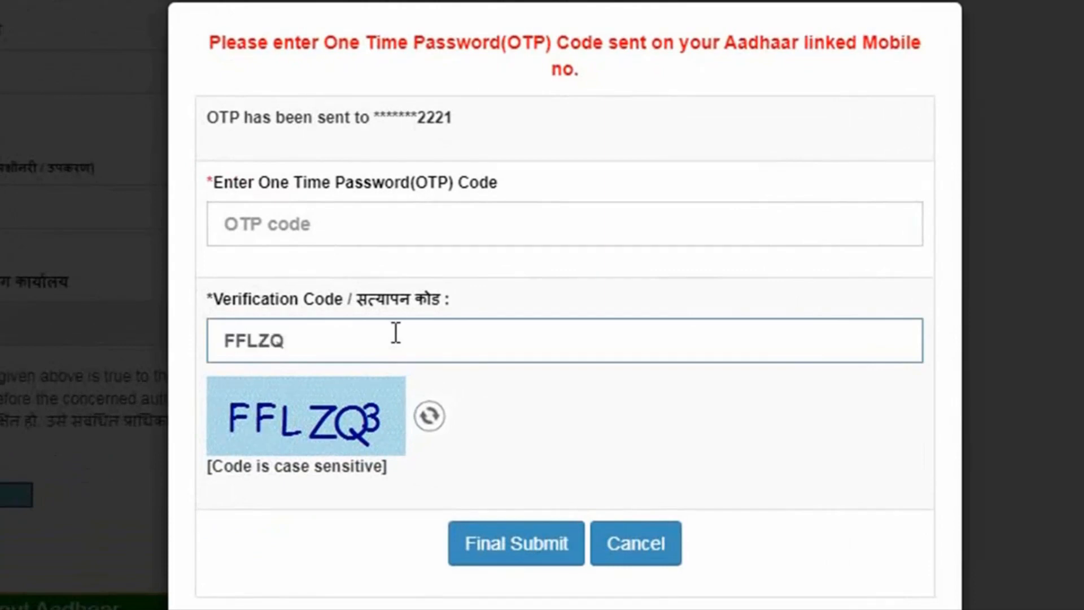
type("3")
left_click(373, 220)
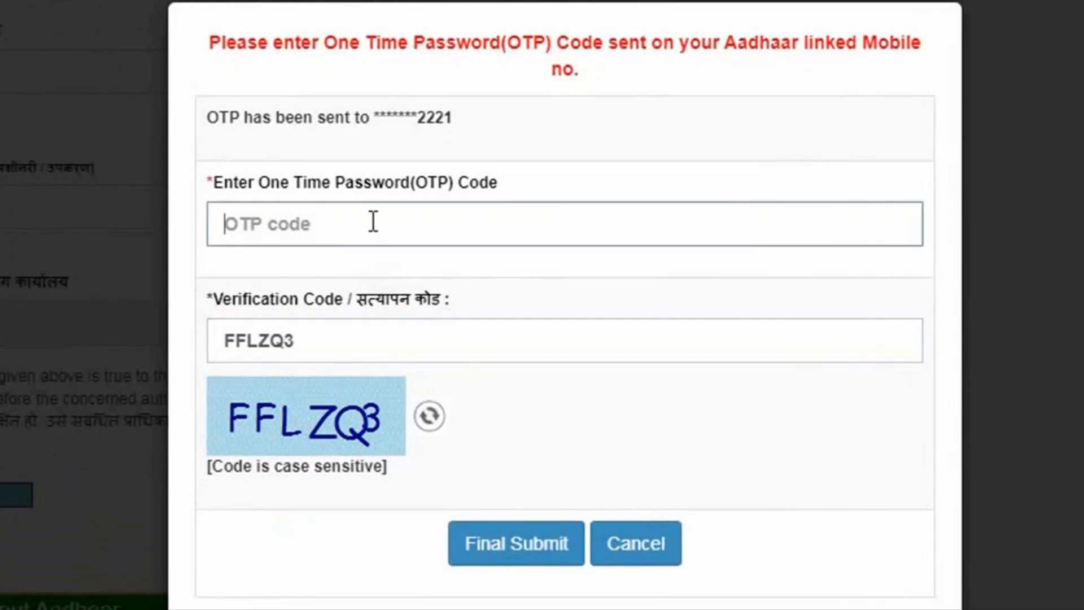
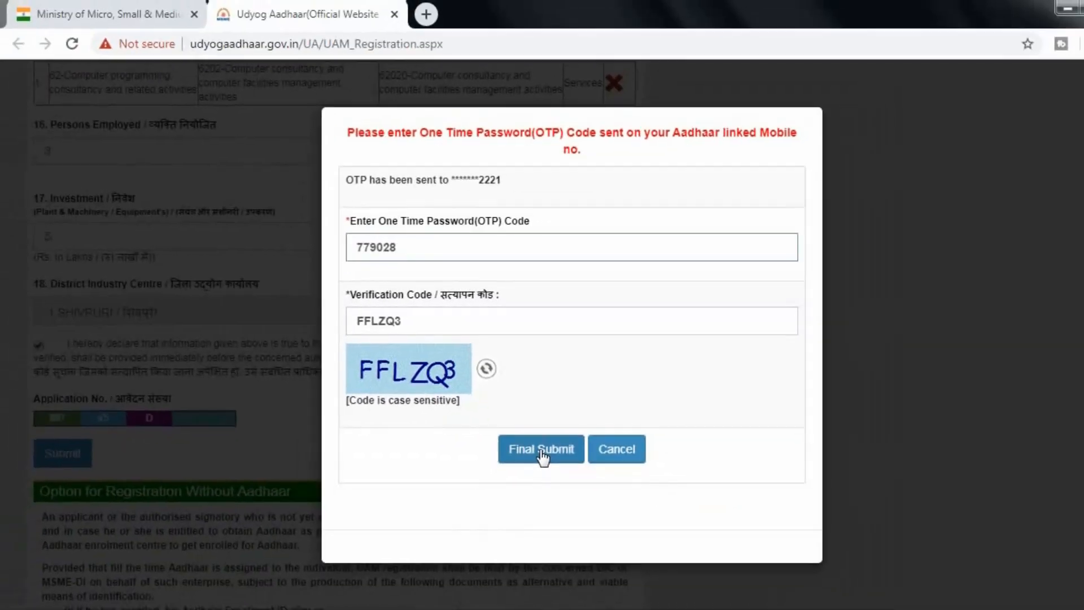
Final-submit the memorandum, confirm it, and dismiss the success alert to show the printable Udyog Aadhaar Memorandum
left_click(518, 553)
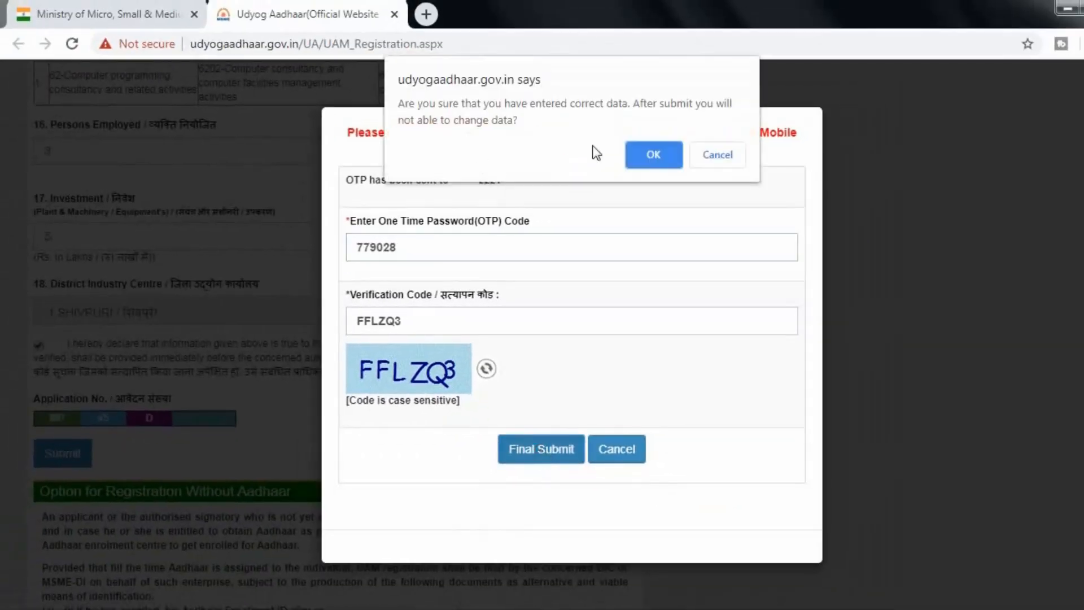
left_click(654, 158)
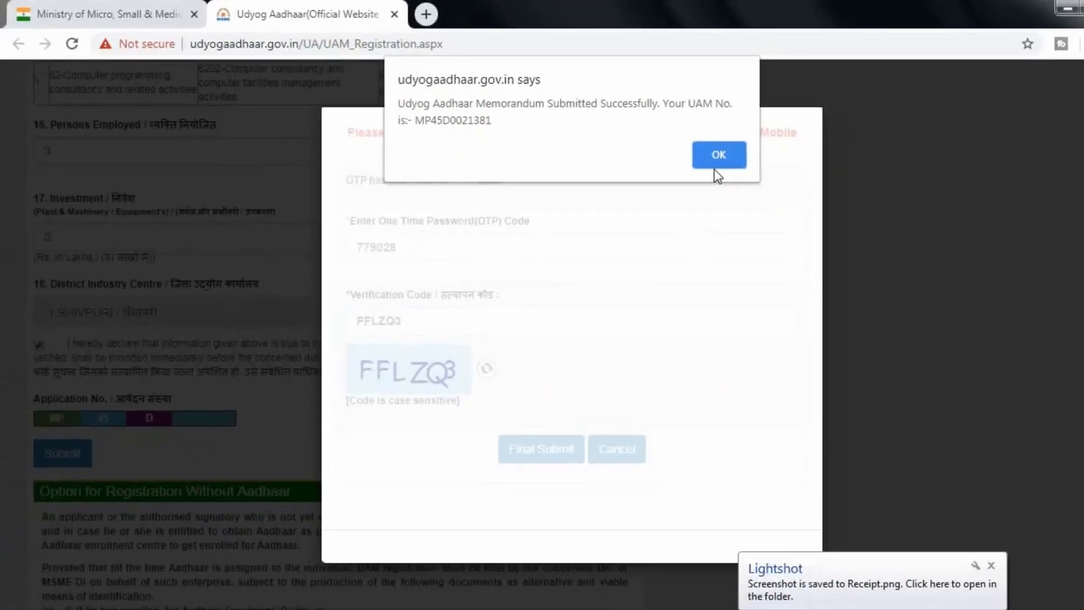
left_click(717, 156)
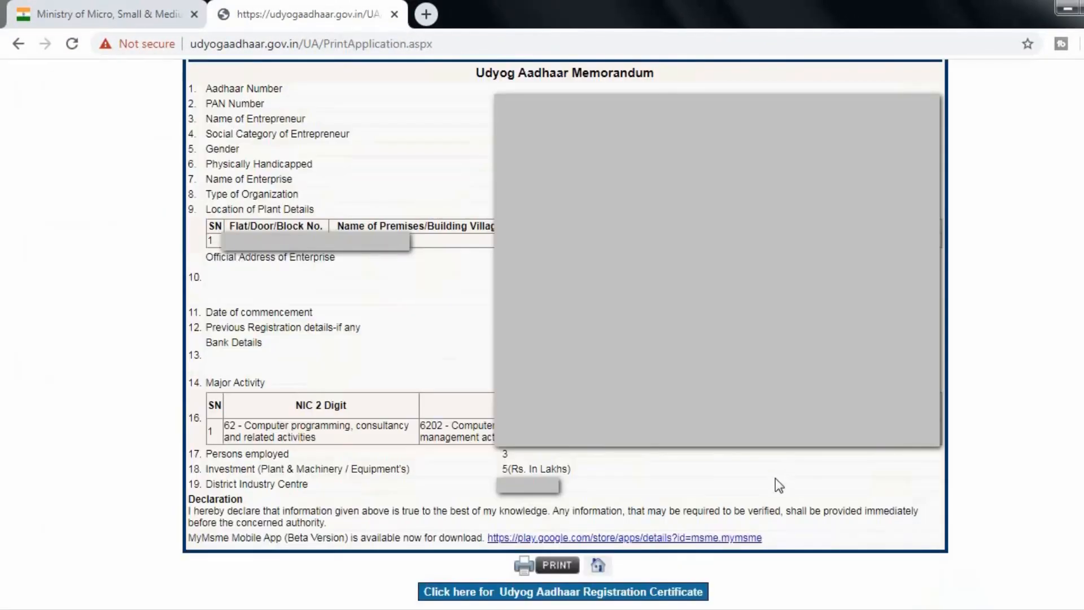